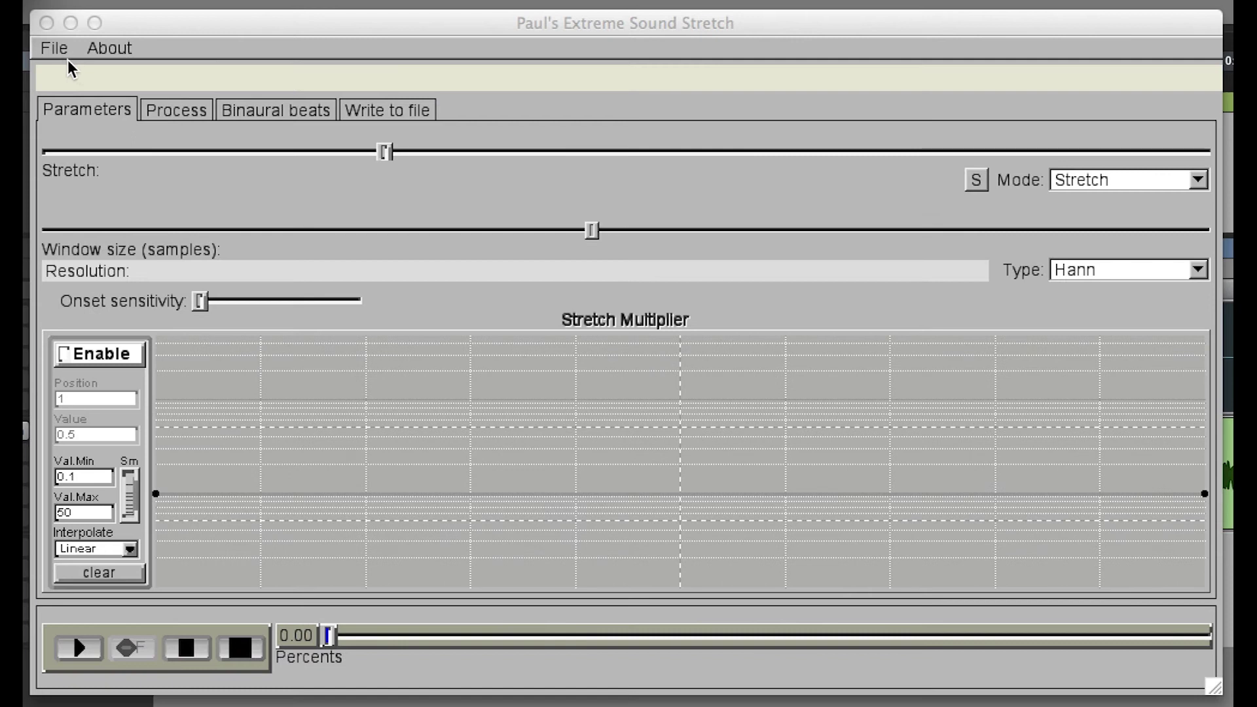
Step: In the open-audio-file dialog, browse through Users to the home folder
{"action": "left_click", "coordinate": [60, 51]}
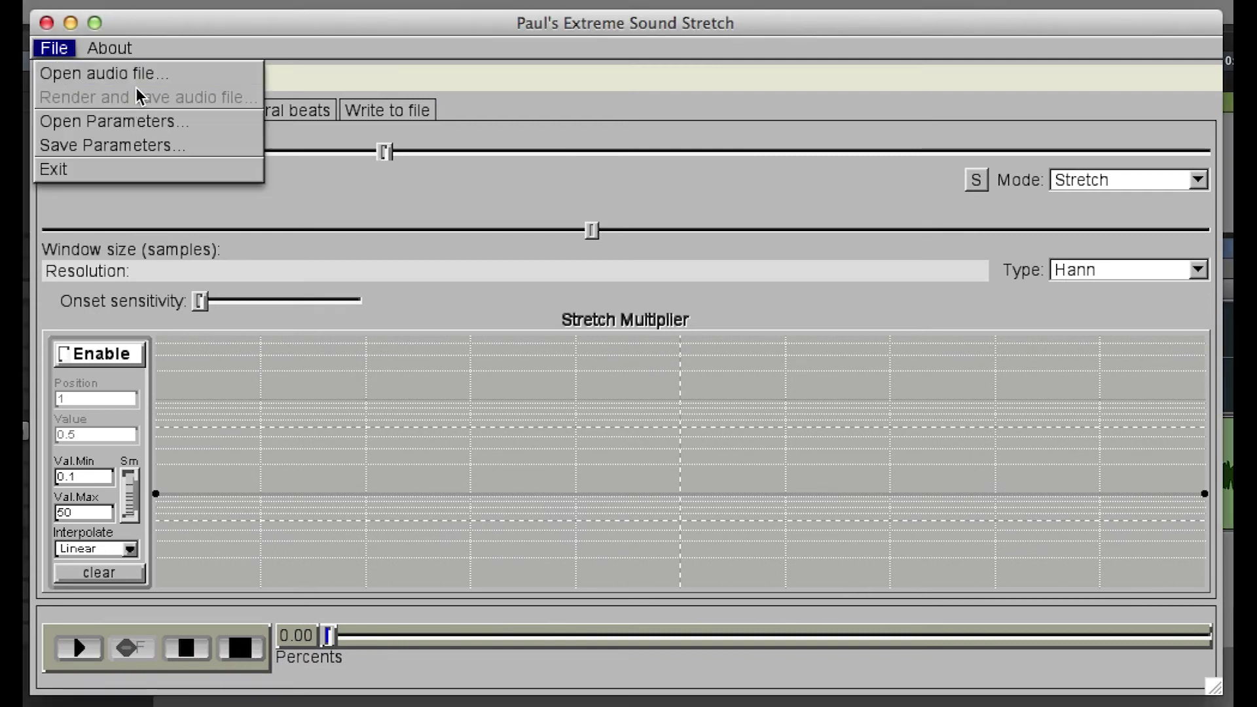
{"action": "left_click", "coordinate": [184, 73]}
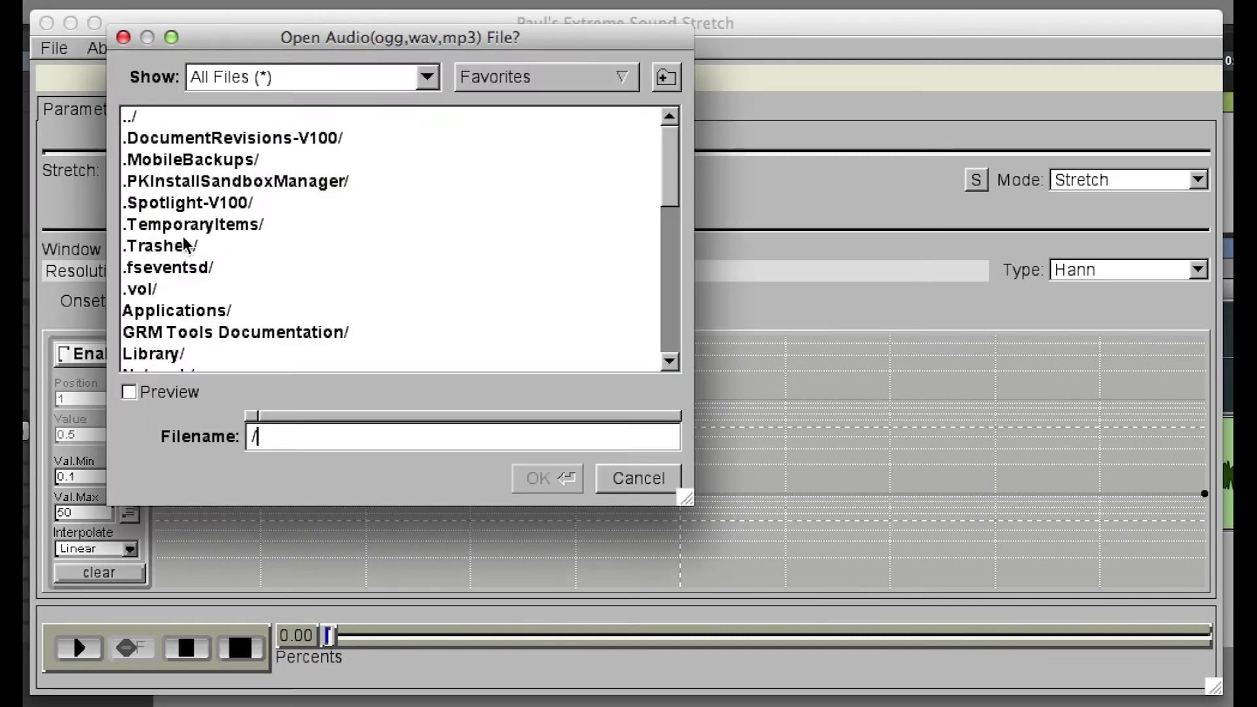
{"action": "scroll", "coordinate": [247, 288], "scroll_direction": "down", "scroll_amount": 7}
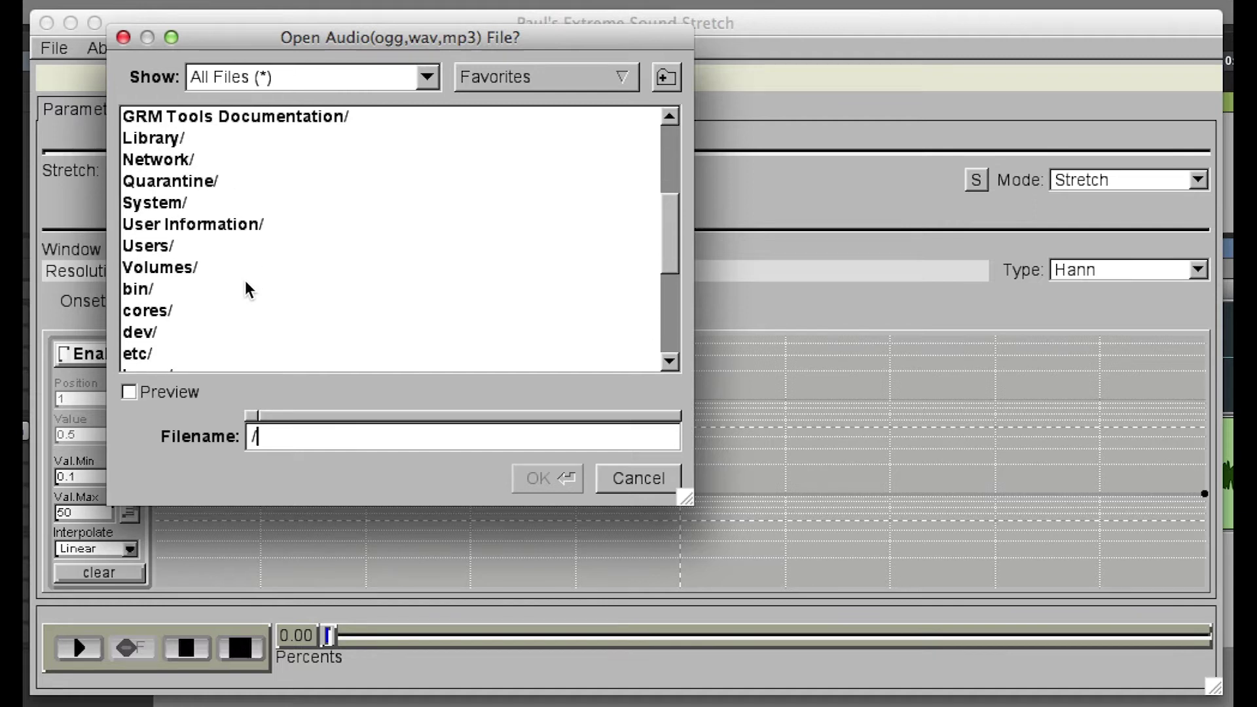
{"action": "scroll", "coordinate": [247, 286], "scroll_direction": "up", "scroll_amount": 6}
{"action": "scroll", "coordinate": [247, 286], "scroll_direction": "down", "scroll_amount": 4}
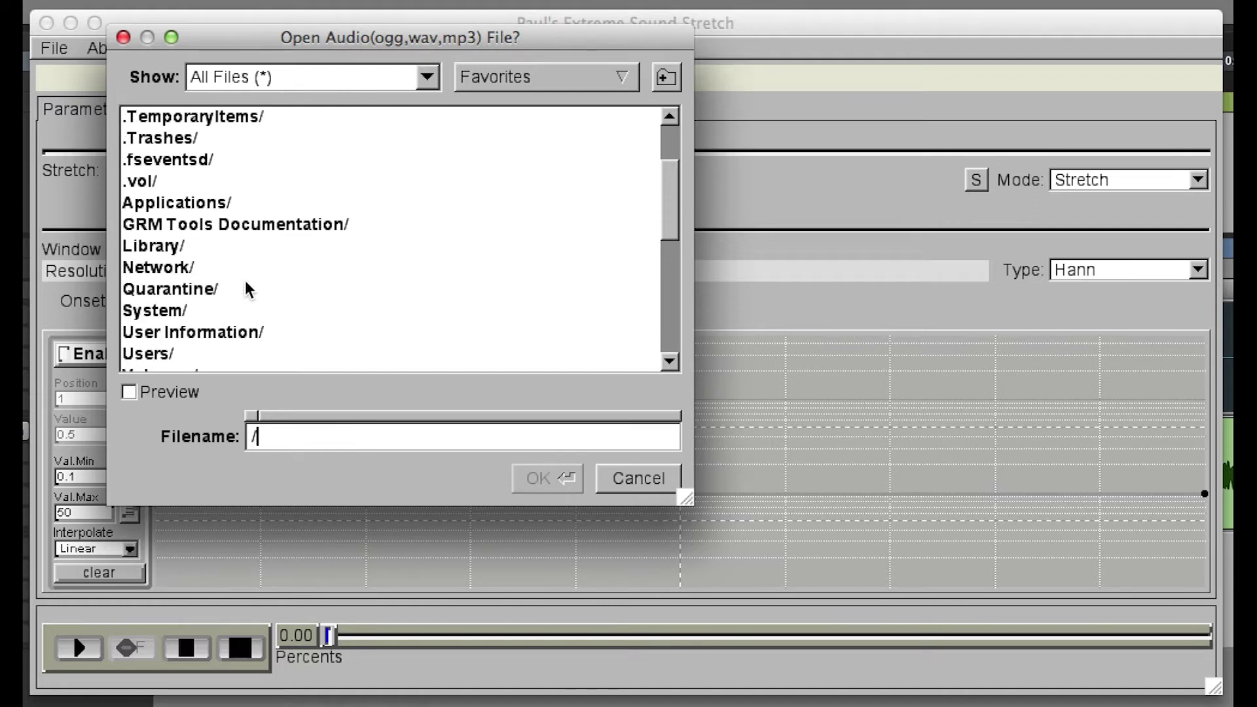
{"action": "scroll", "coordinate": [246, 286], "scroll_direction": "up", "scroll_amount": 4}
{"action": "scroll", "coordinate": [246, 286], "scroll_direction": "down", "scroll_amount": 4}
{"action": "double_click", "coordinate": [150, 353]}
{"action": "double_click", "coordinate": [166, 140]}
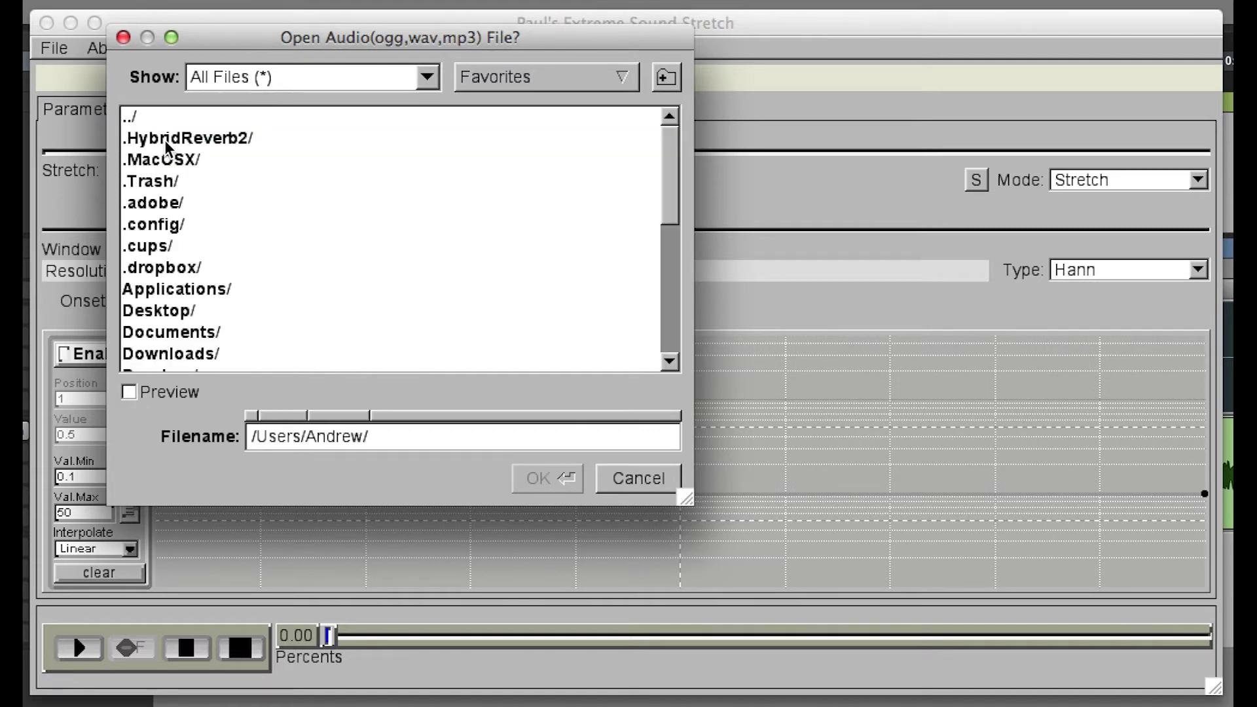
{"action": "scroll", "coordinate": [196, 321], "scroll_direction": "down", "scroll_amount": 2}
Step: Add the Documents/Compositions folder to favourites, then close the file dialog
{"action": "left_click", "coordinate": [623, 83]}
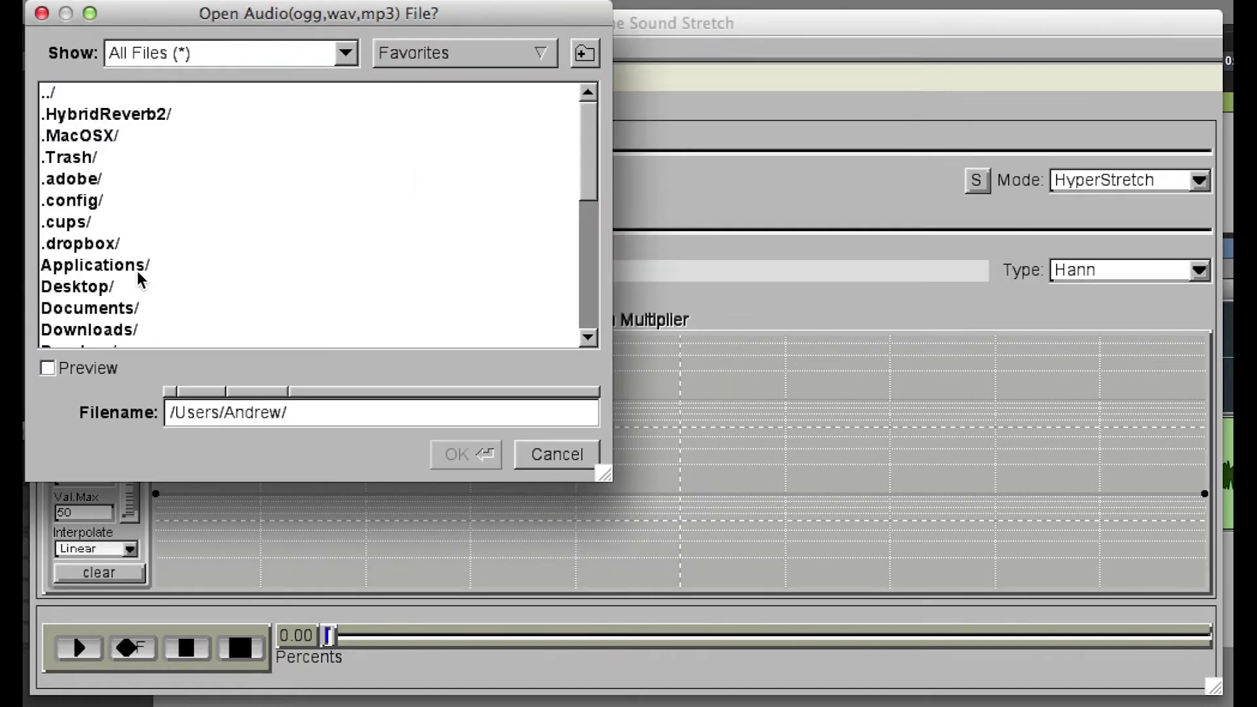
{"action": "double_click", "coordinate": [98, 309]}
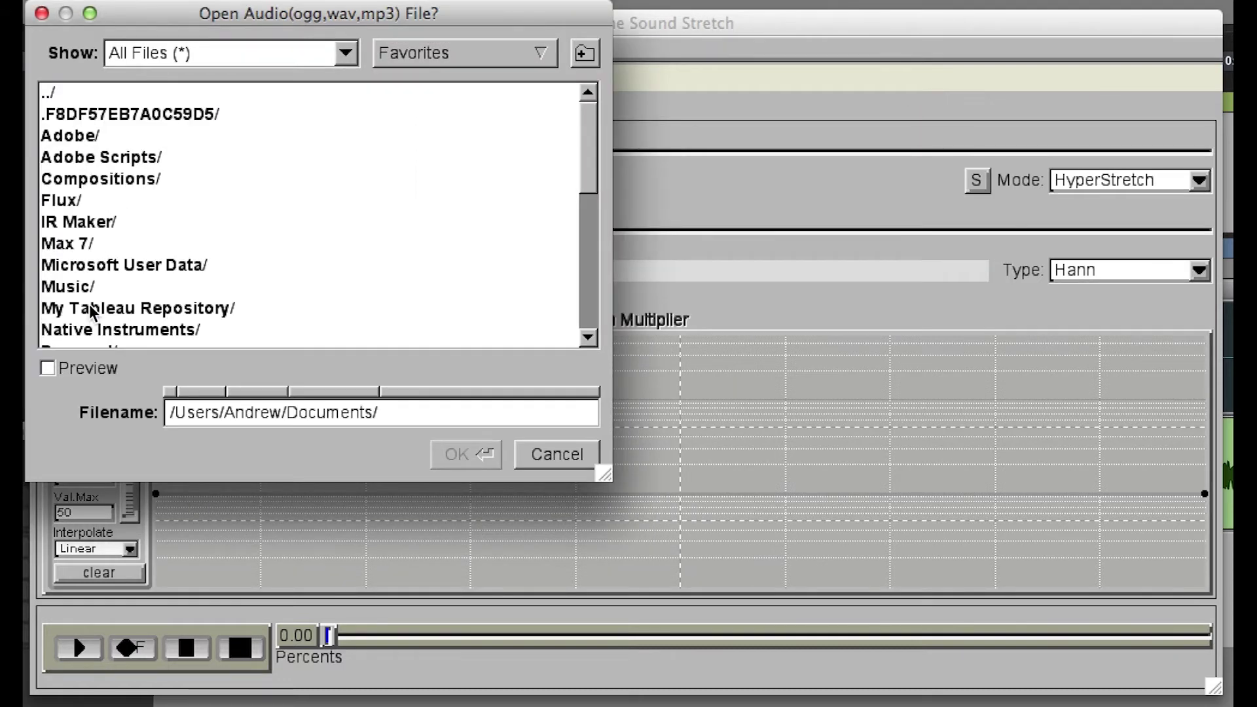
{"action": "double_click", "coordinate": [110, 181]}
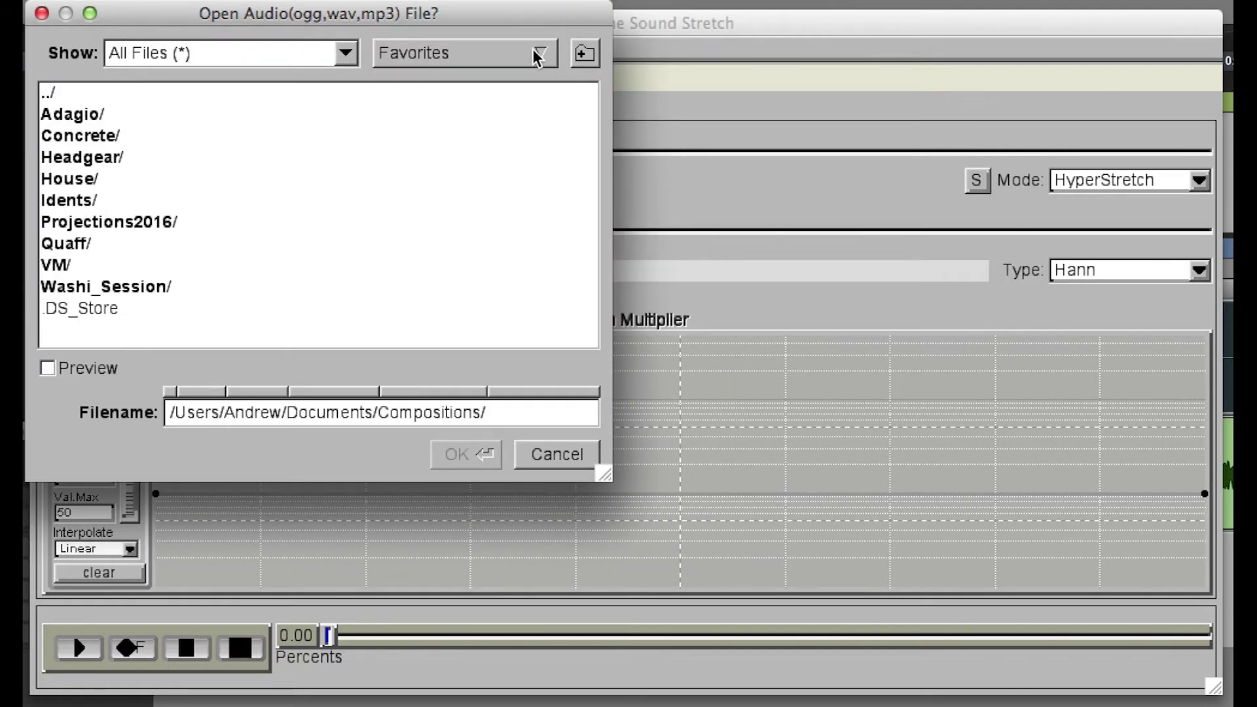
{"action": "left_click", "coordinate": [534, 55]}
{"action": "left_click", "coordinate": [511, 84]}
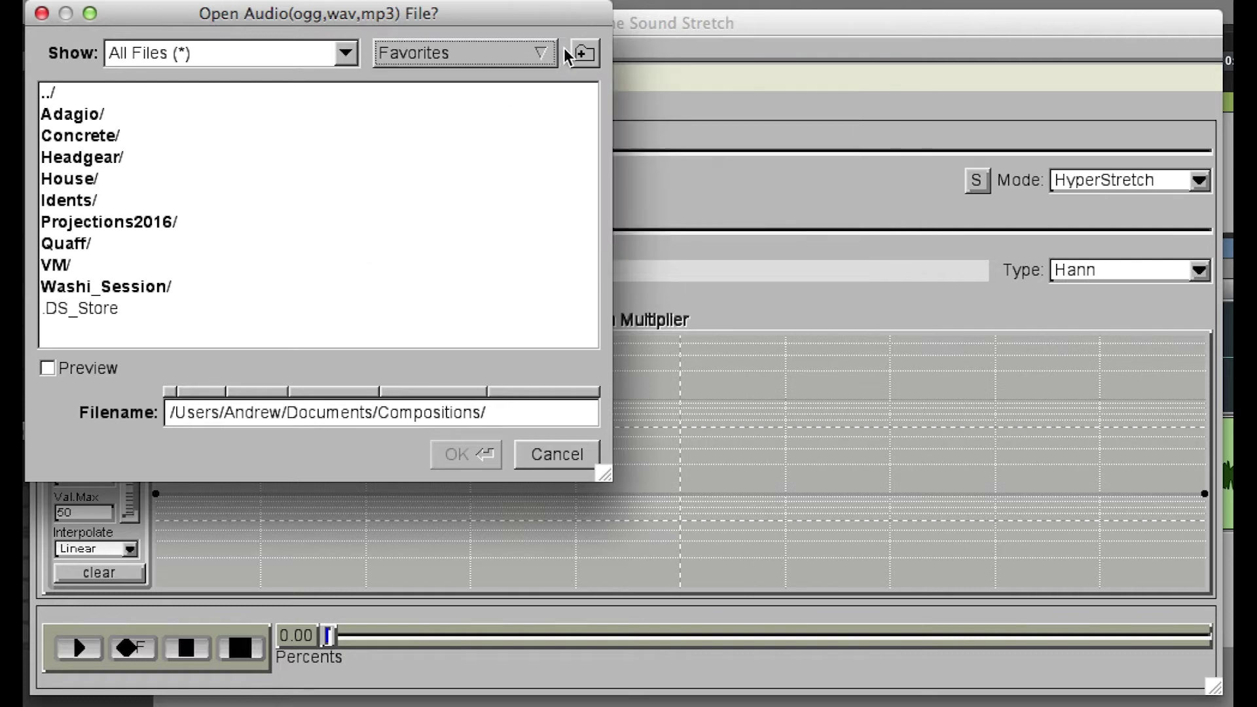
{"action": "left_click", "coordinate": [543, 52]}
{"action": "left_click", "coordinate": [258, 224]}
{"action": "left_click", "coordinate": [557, 454]}
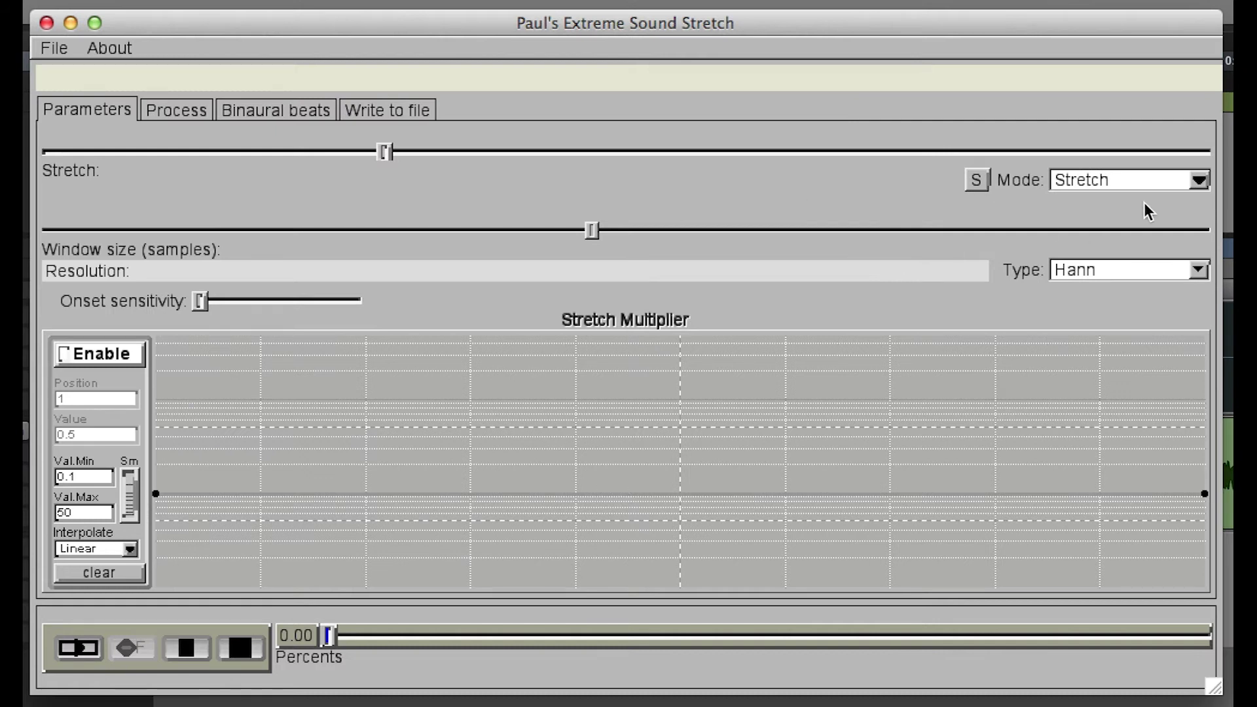
Step: Try HyperStretch mode with an extreme stretch, then return to Stretch mode at about 5x
{"action": "left_click", "coordinate": [1200, 179]}
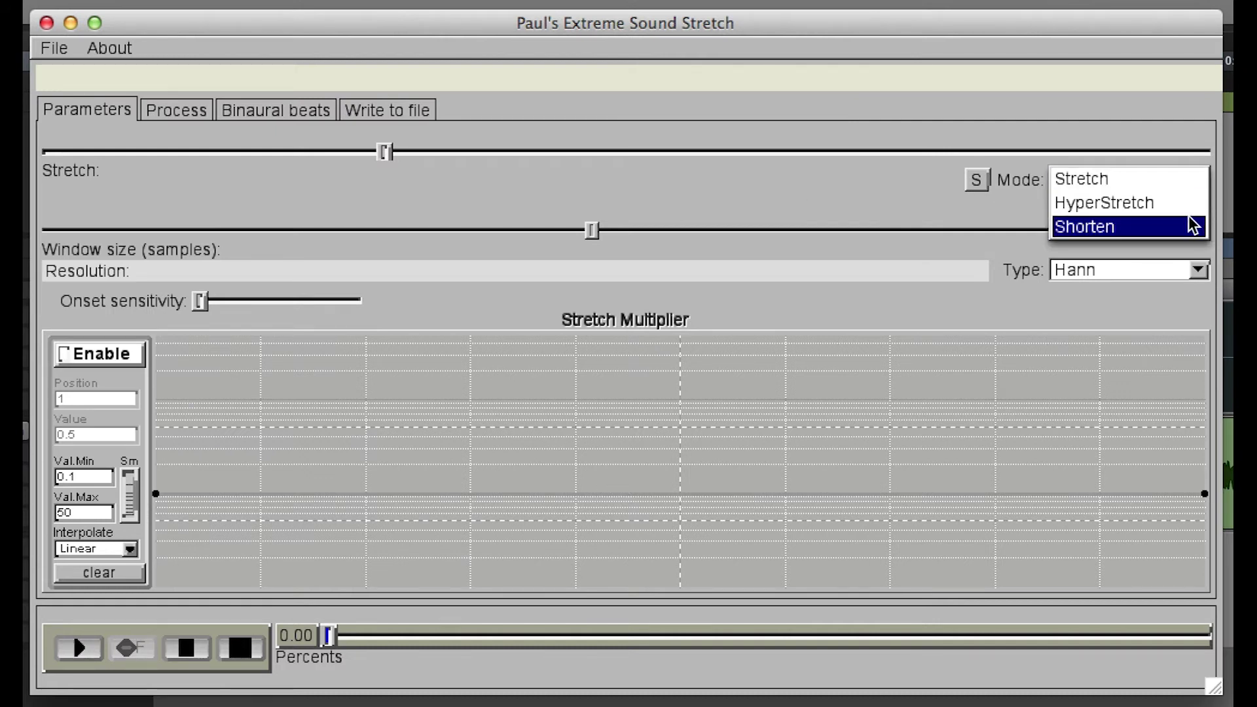
{"action": "left_click", "coordinate": [1192, 205]}
{"action": "left_click_drag", "start_coordinate": [319, 152], "coordinate": [890, 186]}
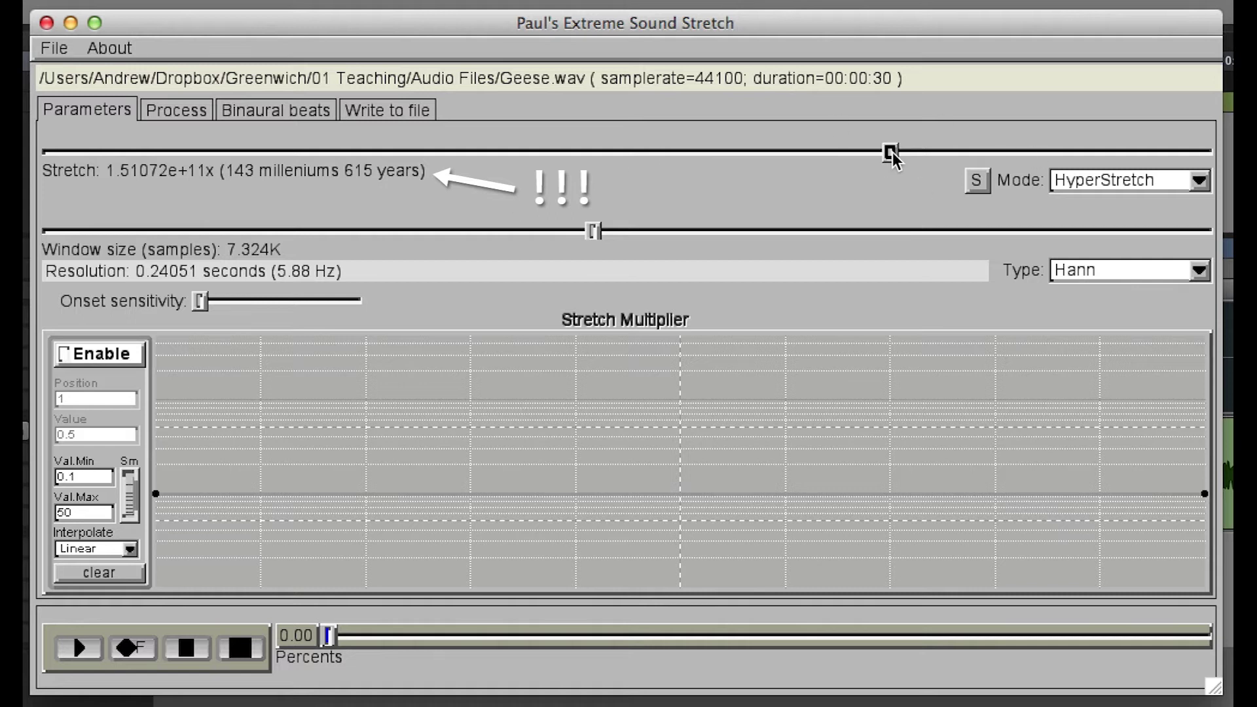
{"action": "left_click", "coordinate": [1195, 182]}
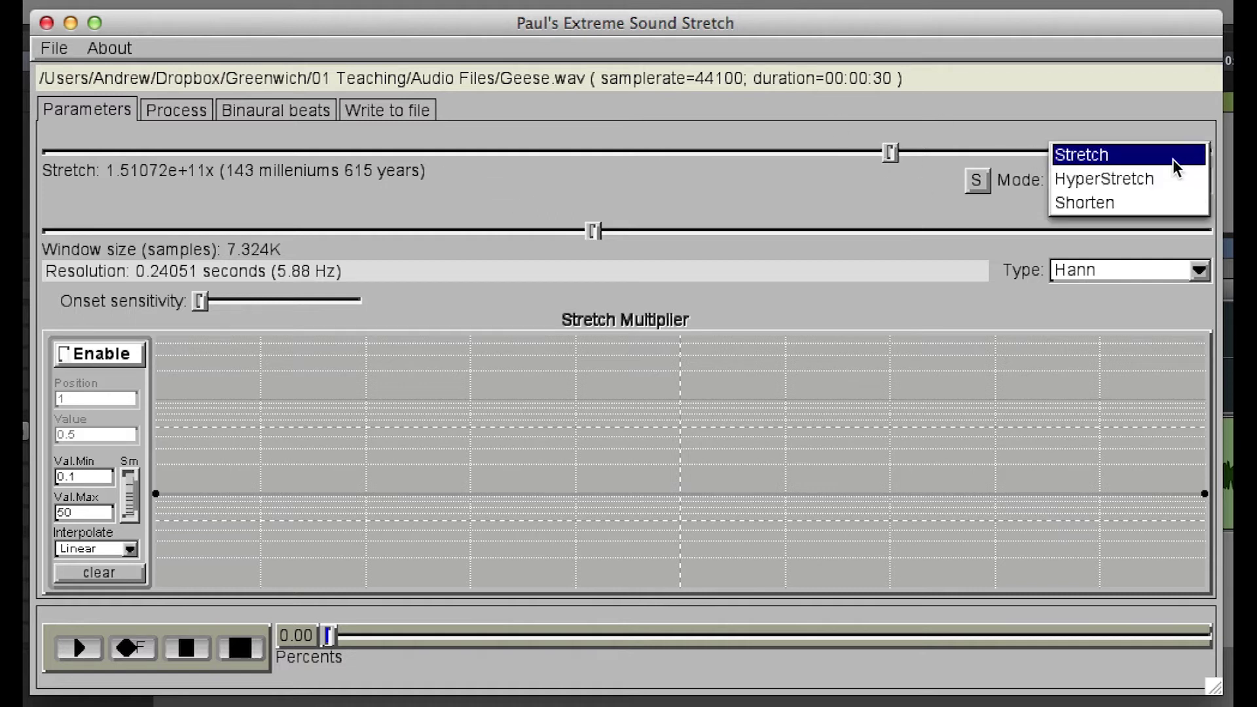
{"action": "left_click", "coordinate": [1173, 159]}
{"action": "left_click_drag", "start_coordinate": [891, 152], "coordinate": [324, 152]}
Step: Set the stretch to exactly 10x (00:05:00) and play a preview
{"action": "left_click", "coordinate": [979, 184]}
{"action": "key", "text": "BackSpace"}
{"action": "key", "text": "BackSpace"}
{"action": "key", "text": "BackSpace"}
{"action": "key", "text": "BackSpace"}
{"action": "key", "text": "BackSpace"}
{"action": "key", "text": "BackSpace"}
{"action": "key", "text": "BackSpace"}
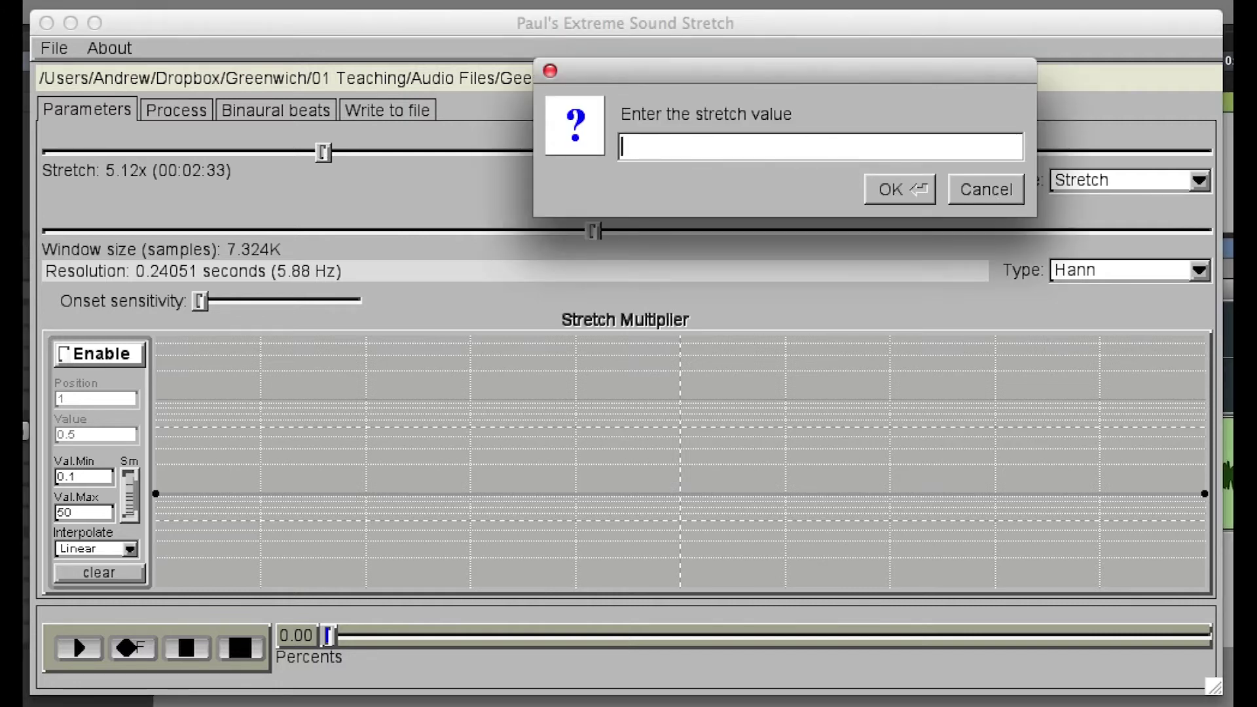
{"action": "type", "text": "10"}
{"action": "key", "text": "Return"}
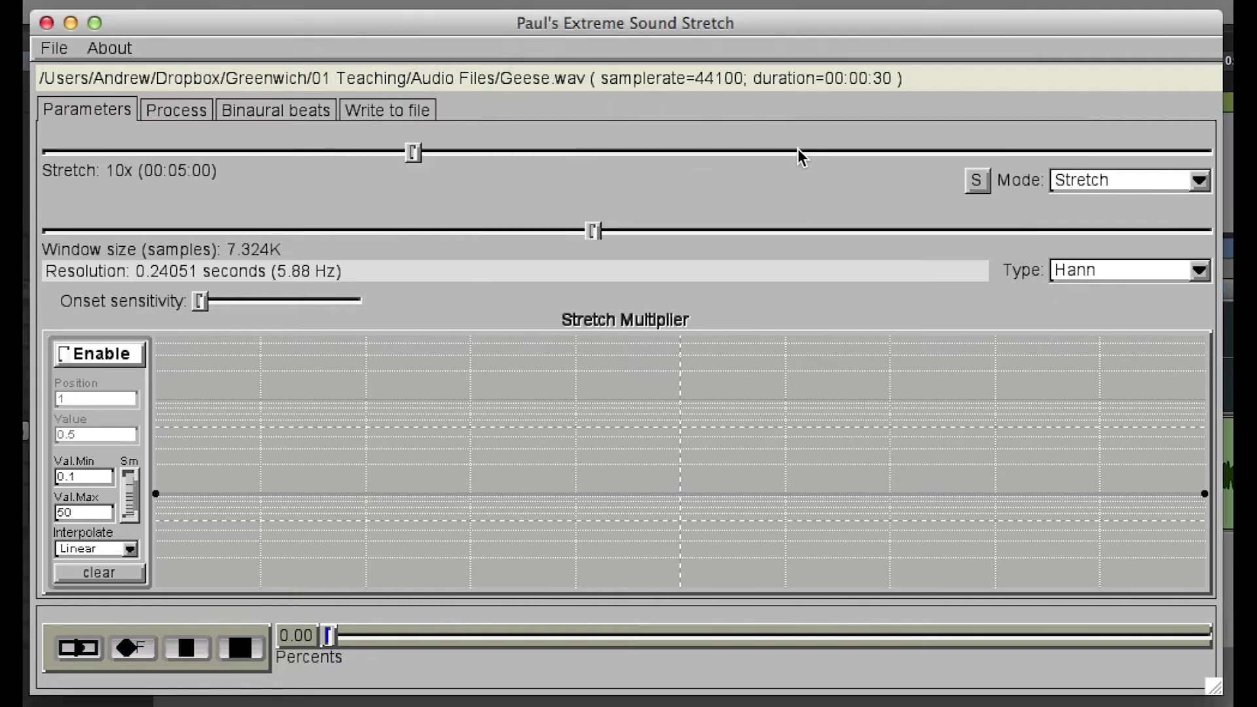
{"action": "left_click", "coordinate": [74, 649]}
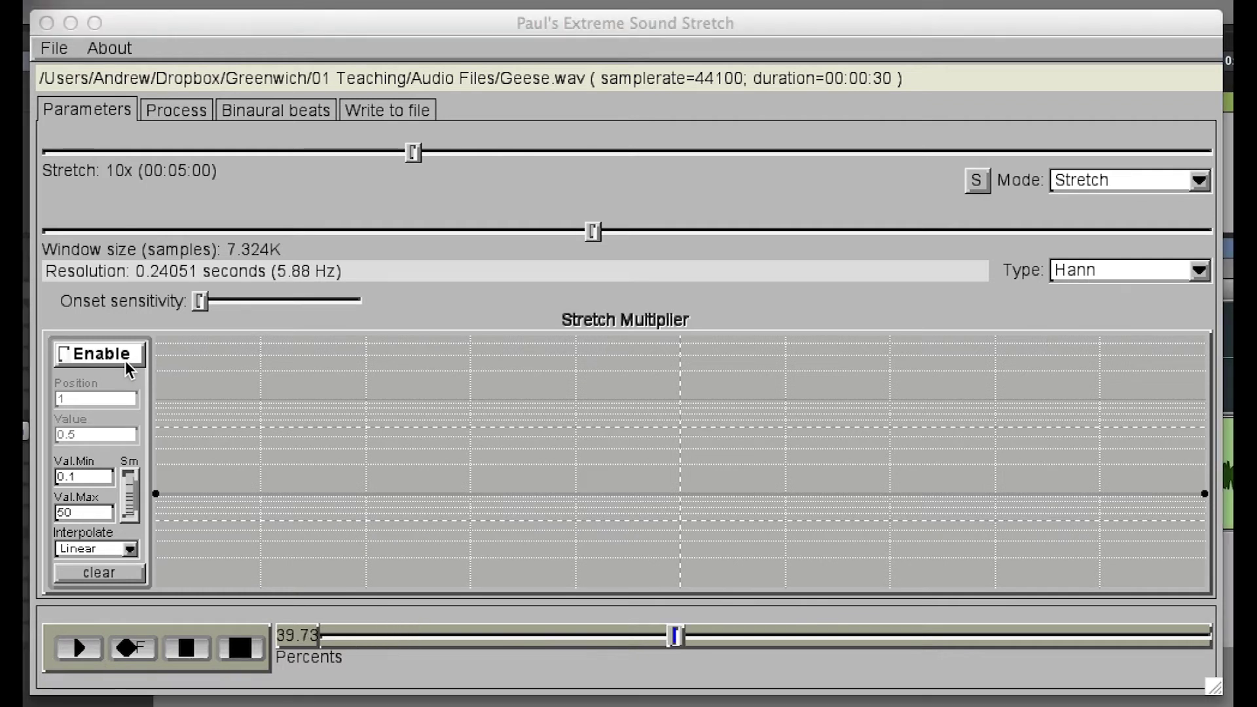
Step: Enable the stretch multiplier curve and add five alternating high and low points
{"action": "left_click", "coordinate": [134, 357]}
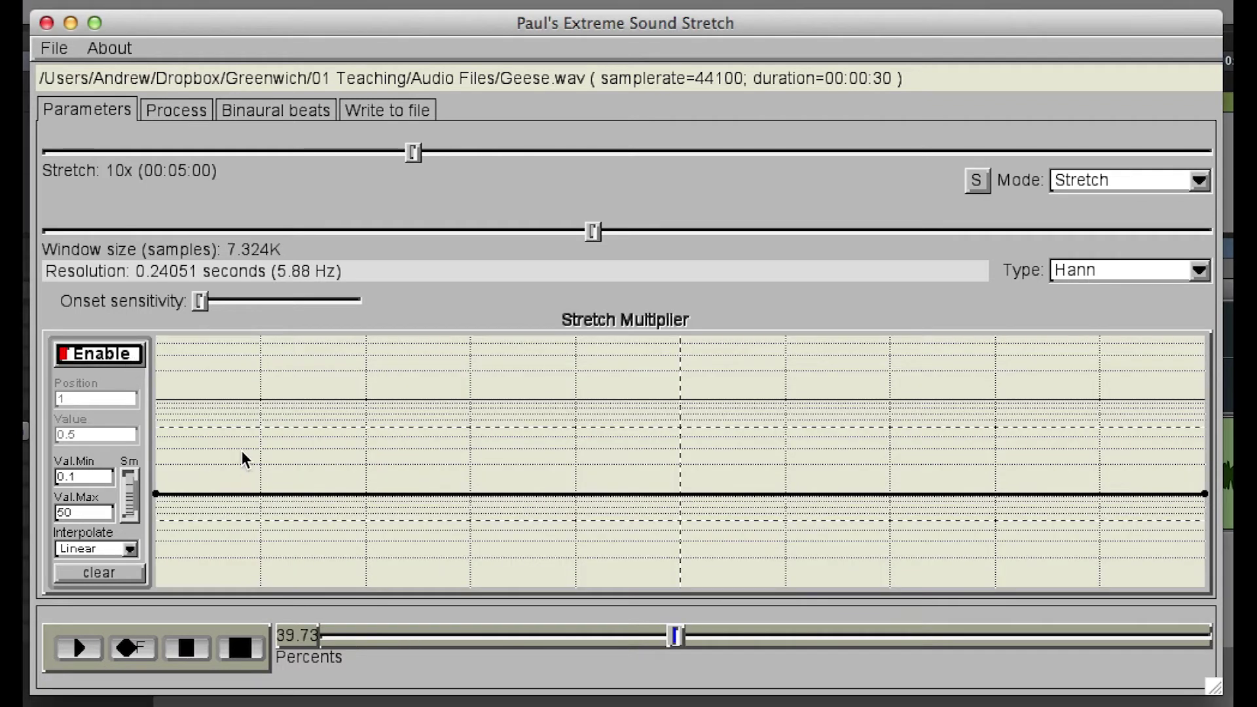
{"action": "left_click", "coordinate": [242, 451]}
{"action": "left_click", "coordinate": [396, 539]}
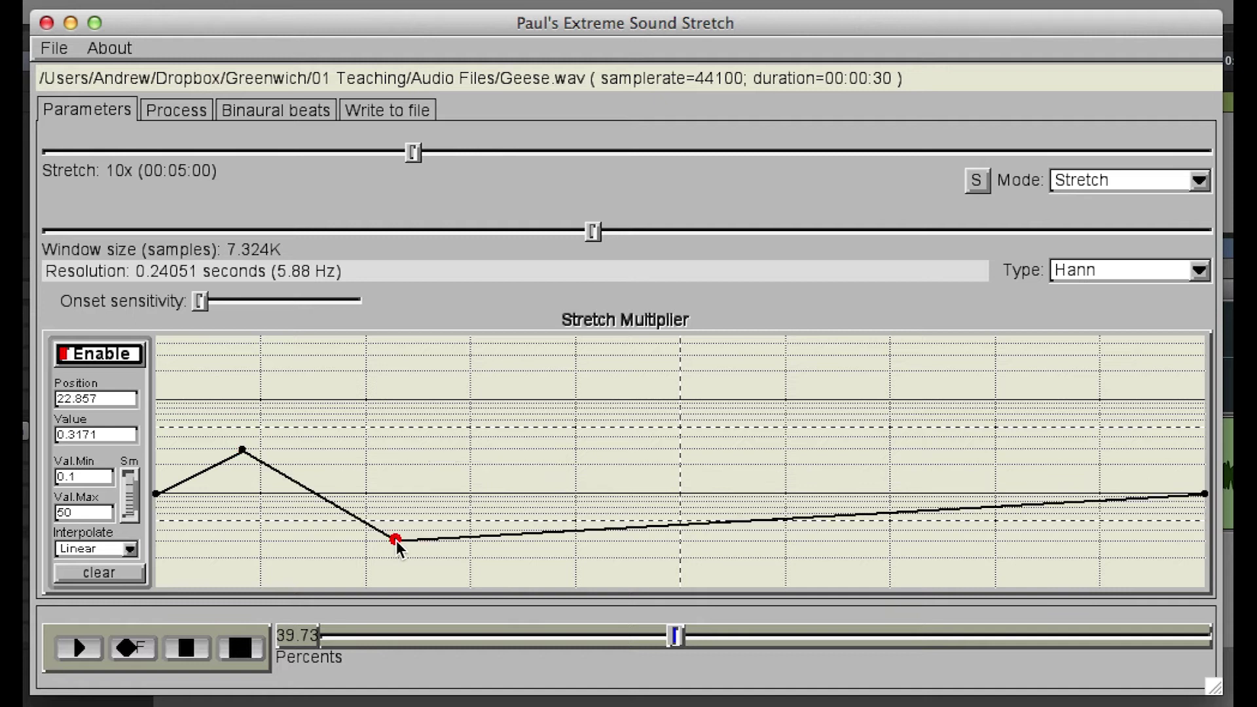
{"action": "left_click", "coordinate": [555, 400]}
{"action": "left_click", "coordinate": [808, 529]}
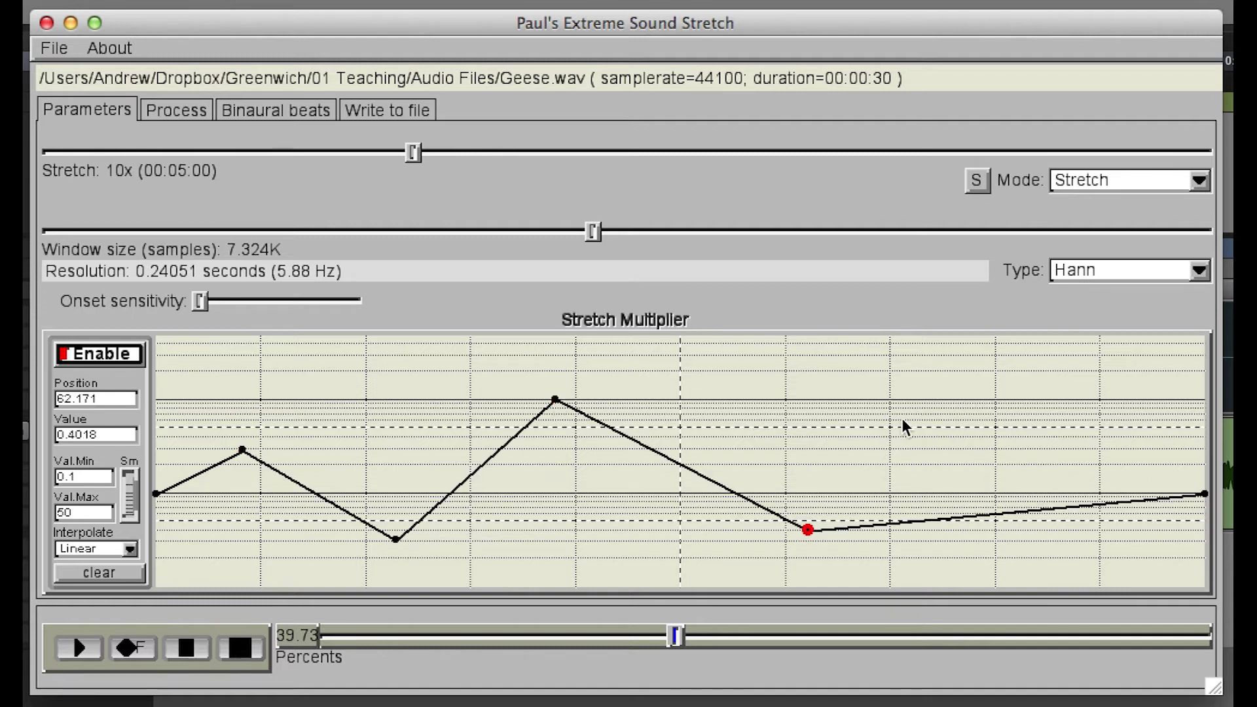
{"action": "left_click", "coordinate": [915, 406]}
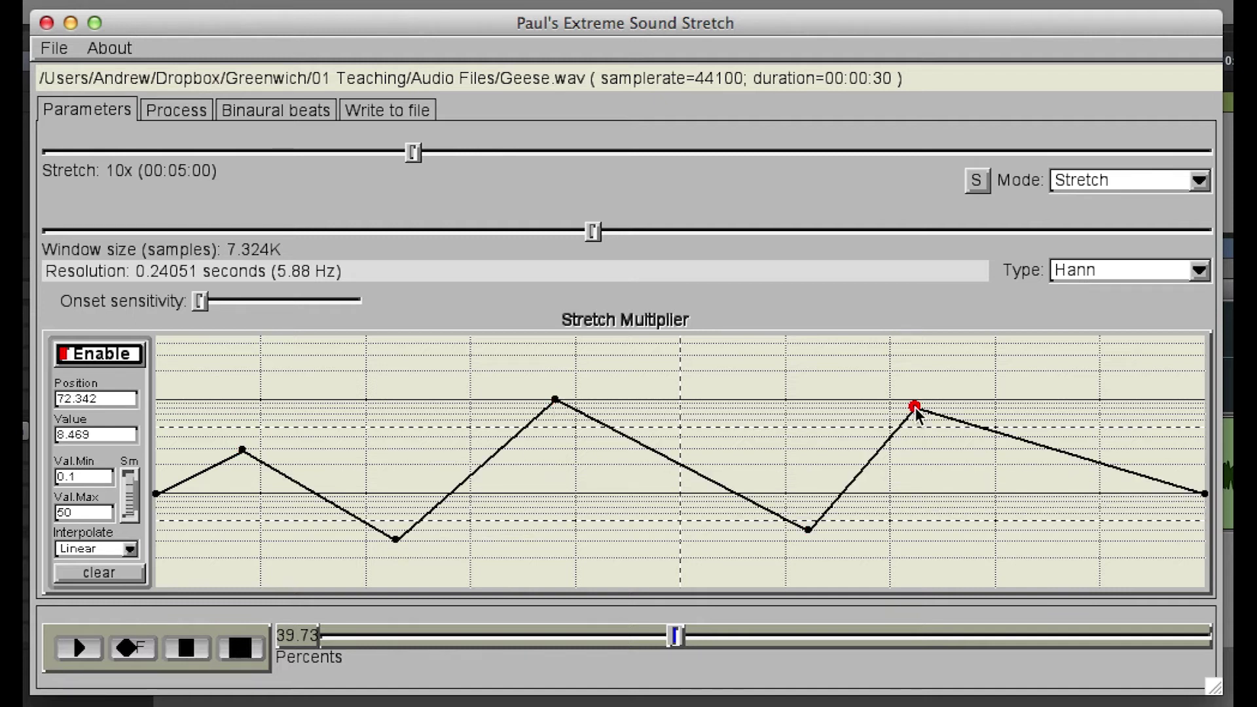
Step: Use cosine interpolation, set the first peak to position 24 and value 3, and raise smoothing
{"action": "left_click", "coordinate": [129, 551]}
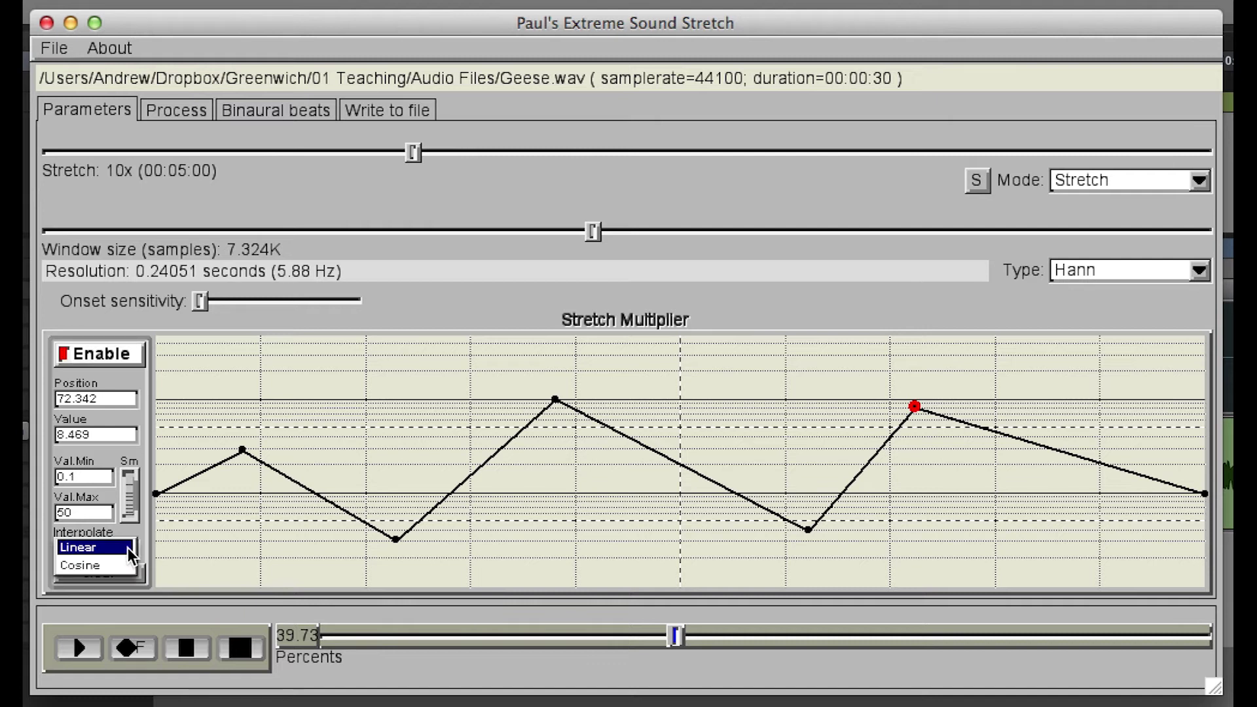
{"action": "left_click", "coordinate": [122, 562]}
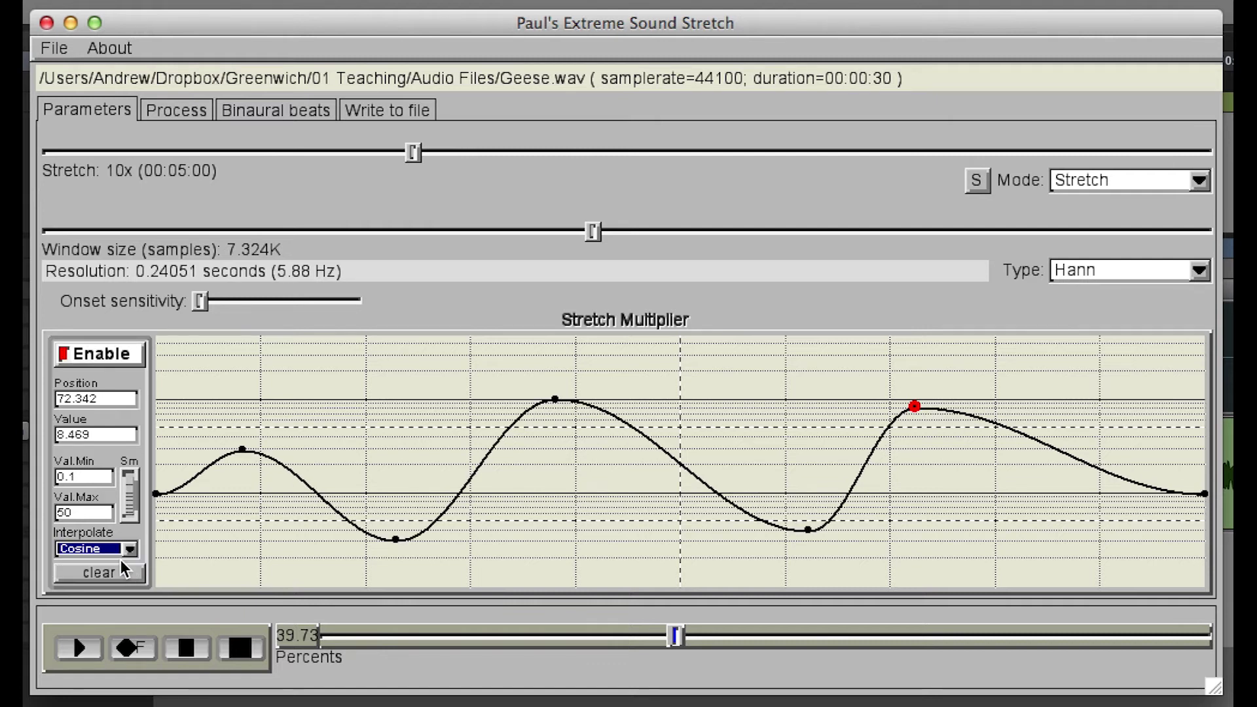
{"action": "left_click", "coordinate": [242, 449]}
{"action": "left_click_drag", "start_coordinate": [108, 435], "coordinate": [25, 440]}
{"action": "type", "text": "3"}
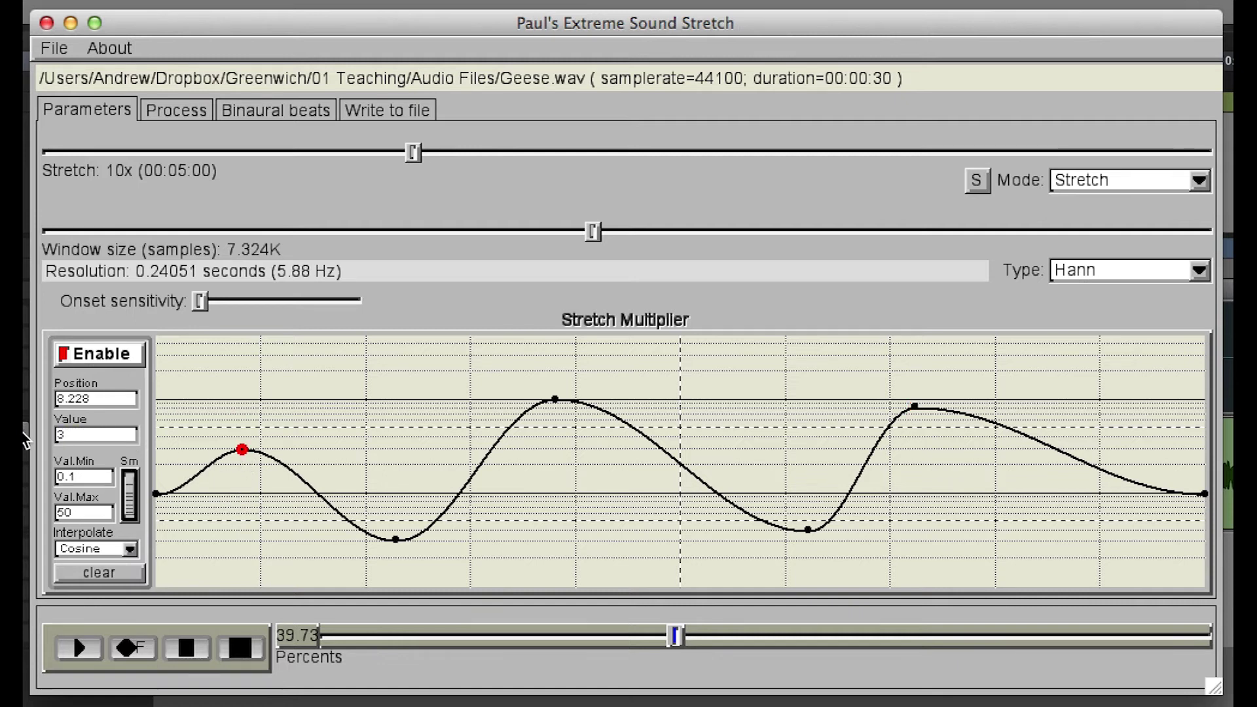
{"action": "left_click_drag", "start_coordinate": [114, 399], "coordinate": [51, 394]}
{"action": "type", "text": "24"}
{"action": "key", "text": "Tab"}
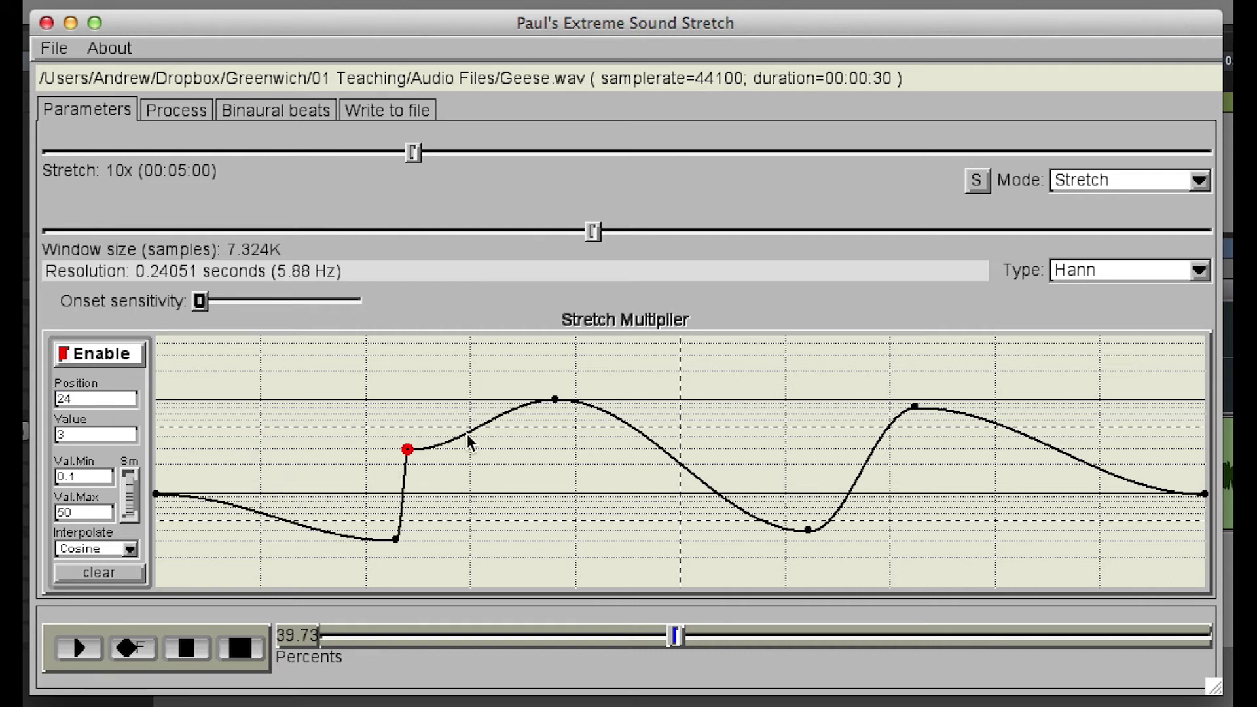
{"action": "left_click", "coordinate": [129, 503]}
{"action": "left_click_drag", "start_coordinate": [131, 511], "coordinate": [131, 470]}
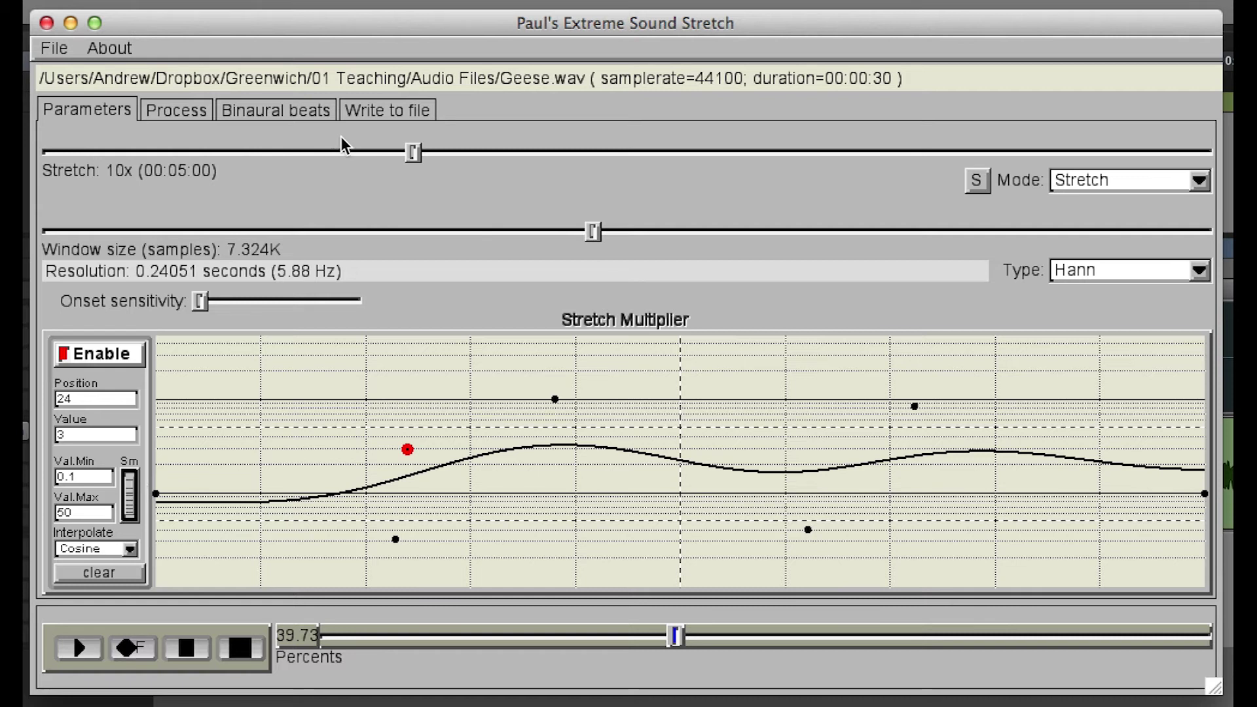
Step: Open the Write to file settings and start the selection at 39.73%
{"action": "left_click", "coordinate": [58, 49]}
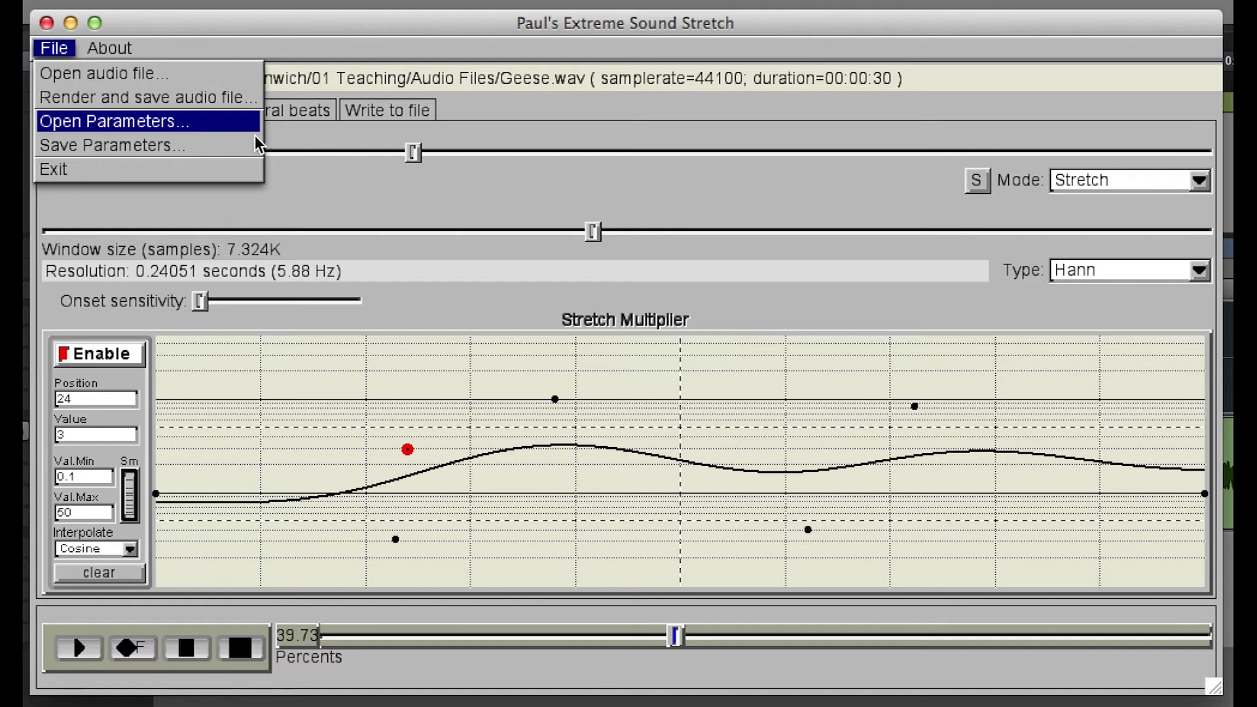
{"action": "left_click", "coordinate": [403, 113]}
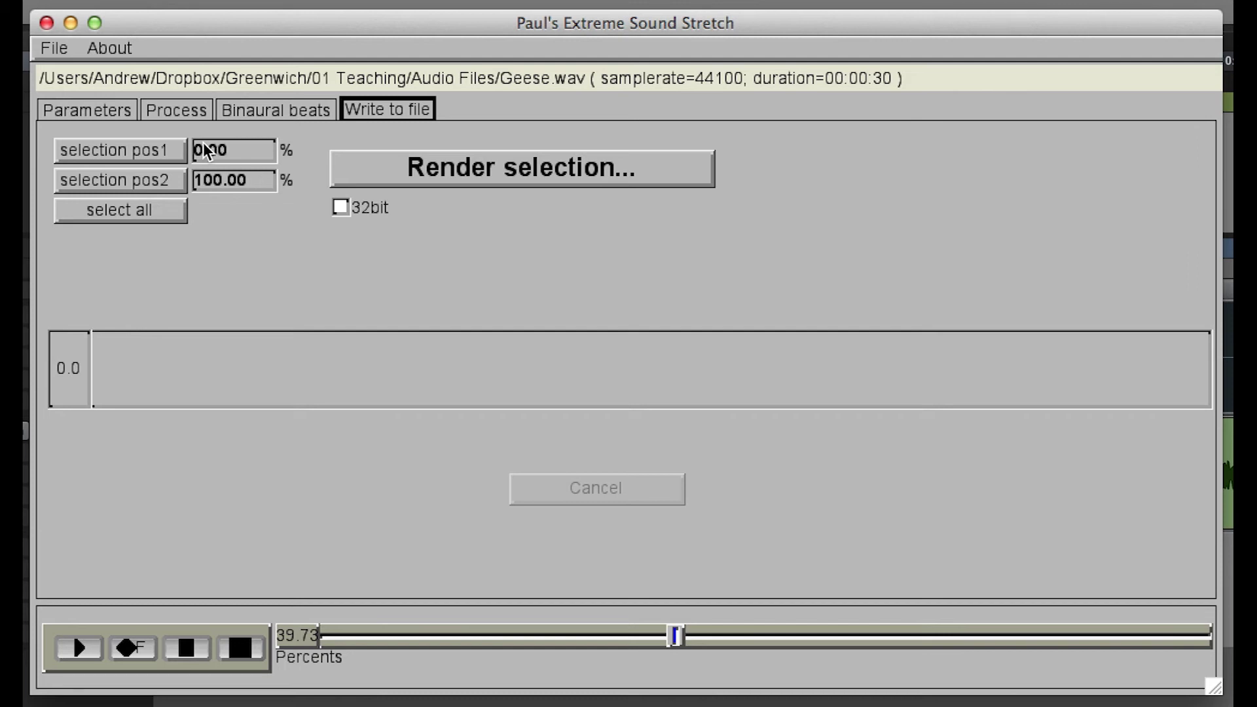
{"action": "left_click", "coordinate": [164, 152]}
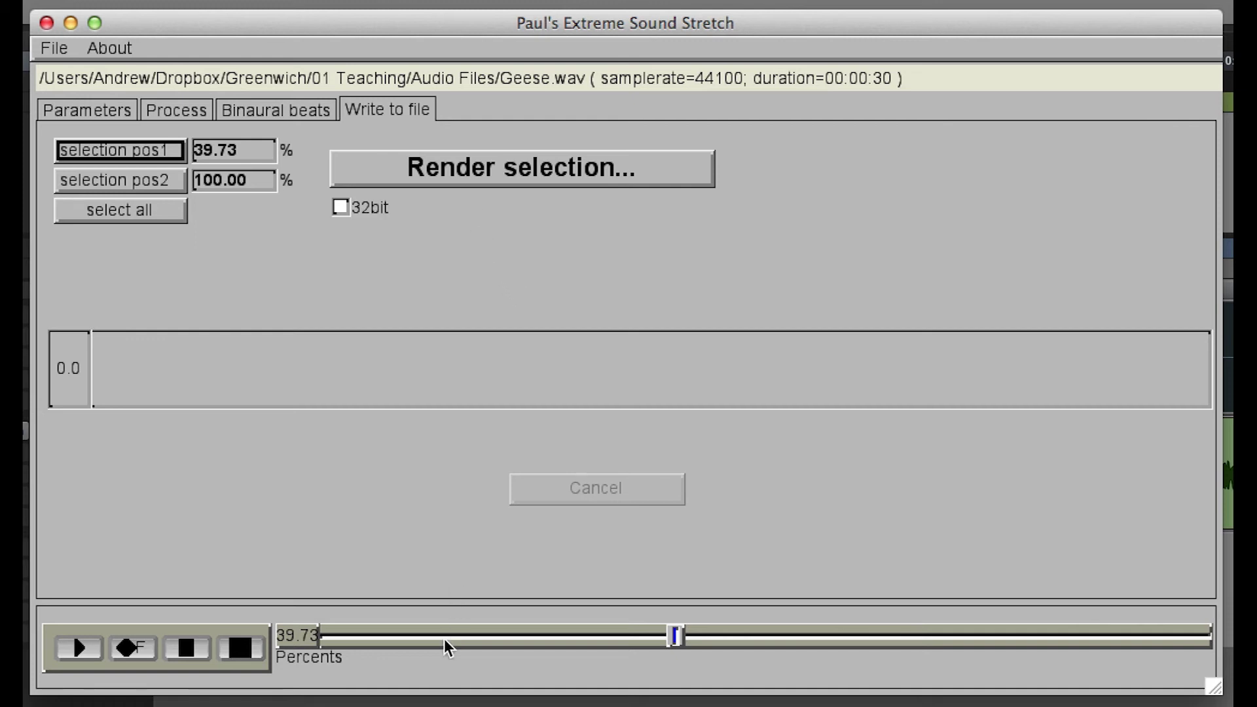
Step: Start rendering the selection and go to the Audio Files favourite folder
{"action": "left_click", "coordinate": [465, 182]}
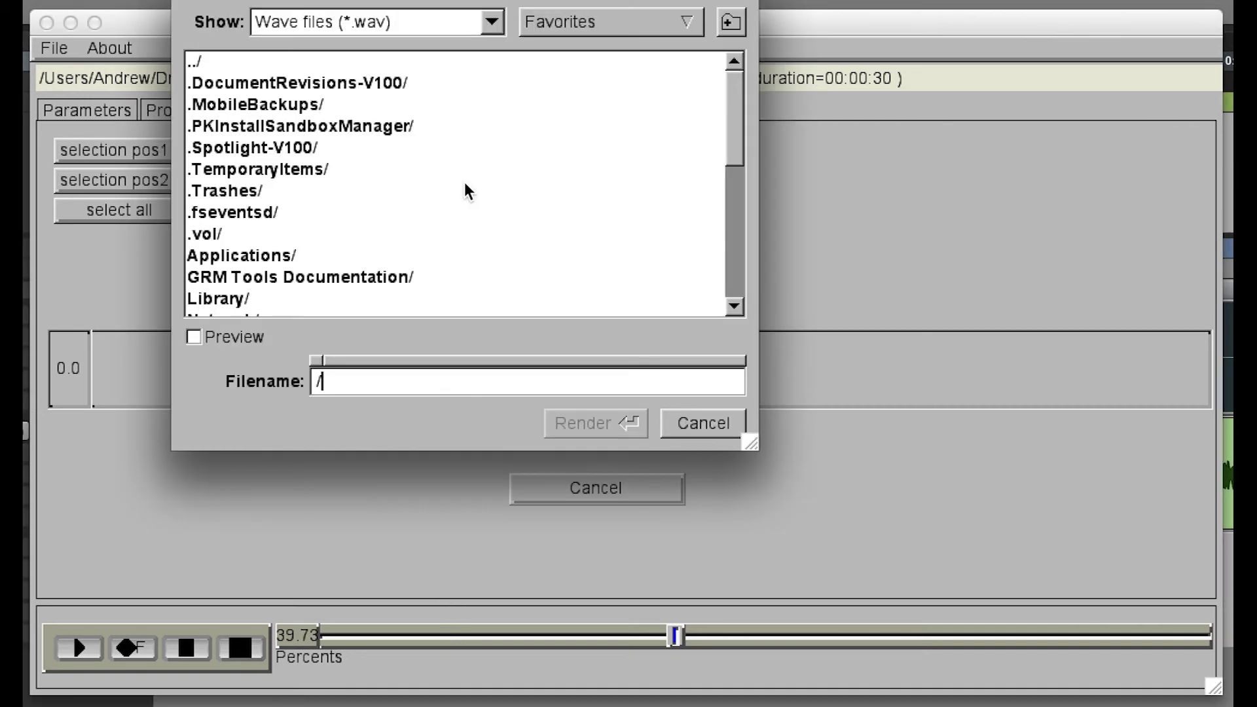
{"action": "scroll", "coordinate": [294, 303], "scroll_direction": "down", "scroll_amount": 1}
{"action": "type", "text": "my sound"}
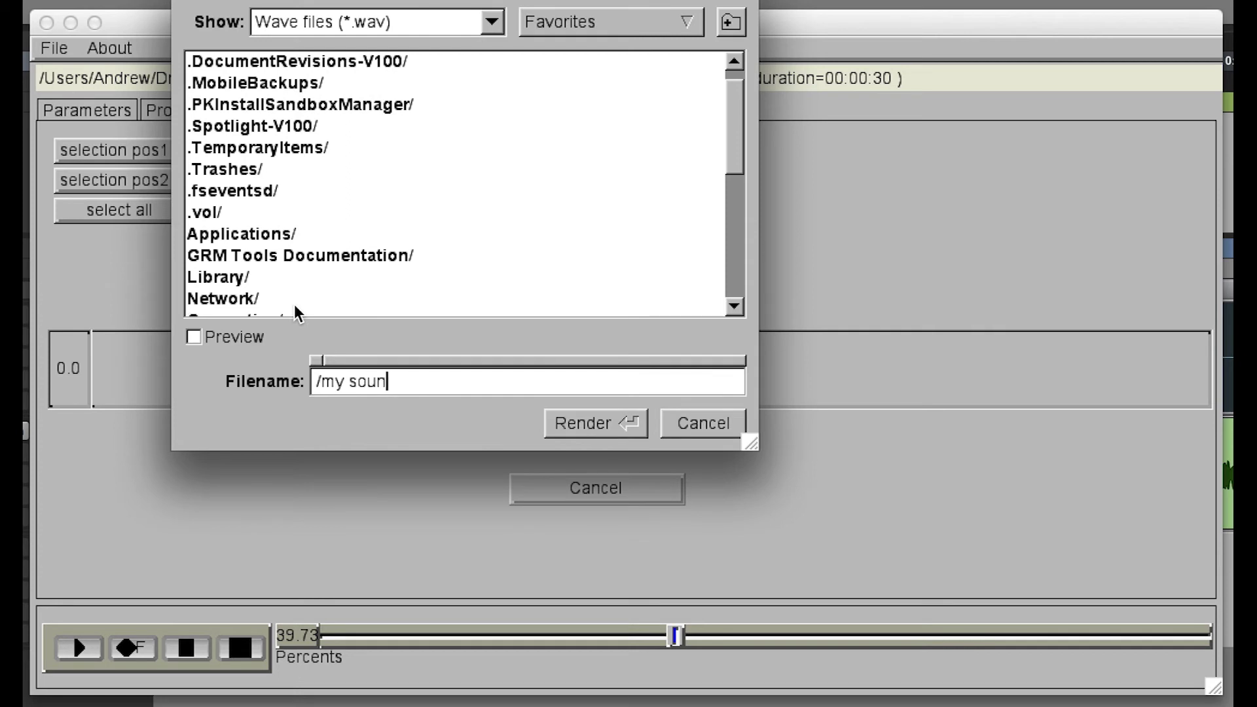
{"action": "double_click", "coordinate": [219, 277]}
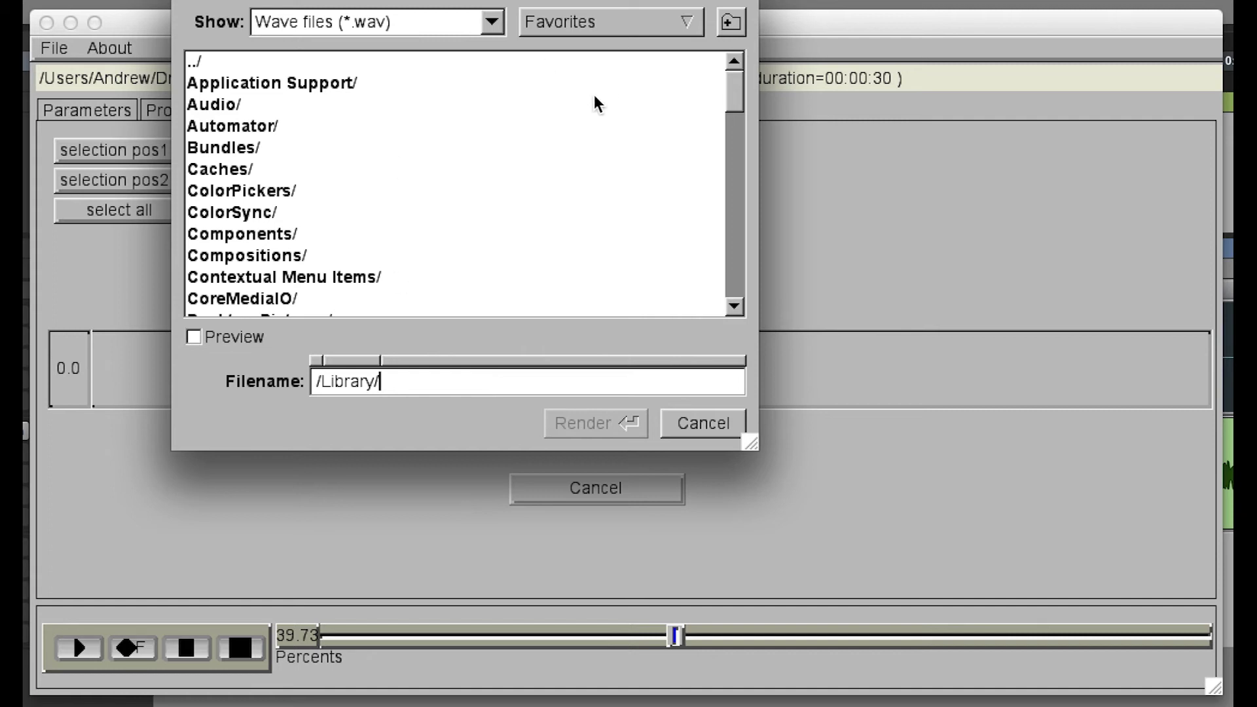
{"action": "scroll", "coordinate": [504, 159], "scroll_direction": "down", "scroll_amount": 3}
{"action": "left_click", "coordinate": [666, 22]}
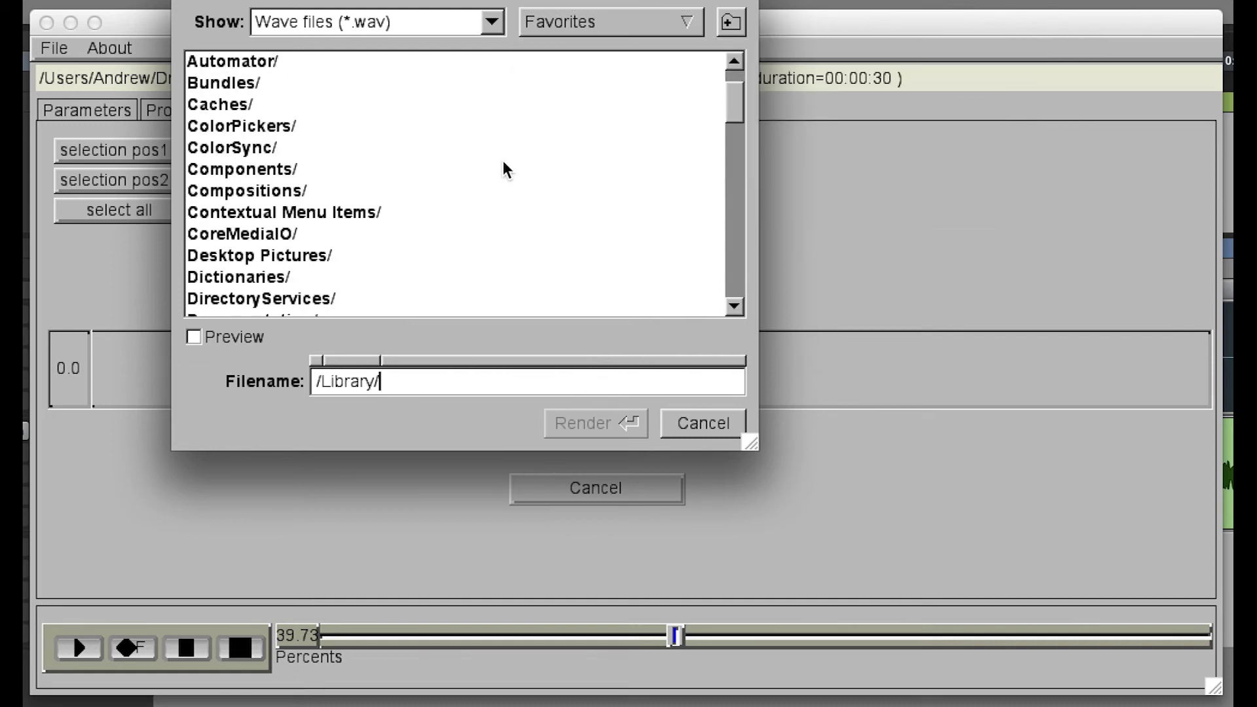
{"action": "scroll", "coordinate": [503, 160], "scroll_direction": "down", "scroll_amount": 3}
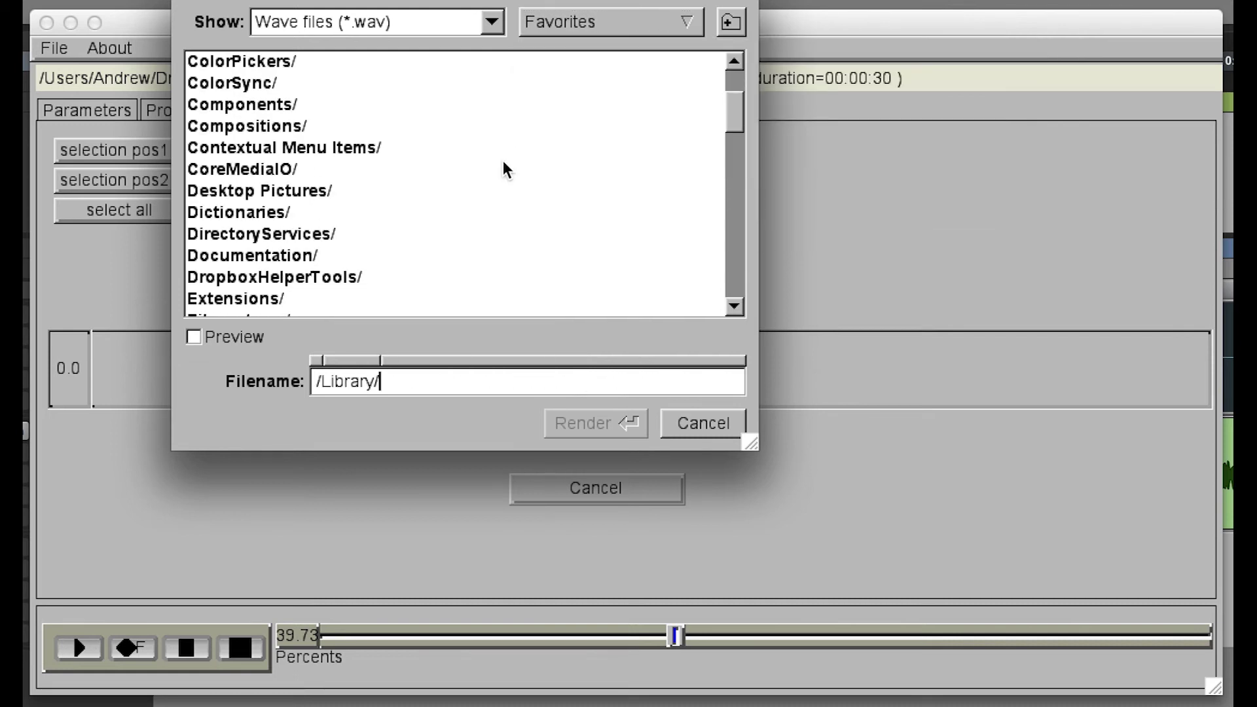
{"action": "left_click", "coordinate": [666, 21]}
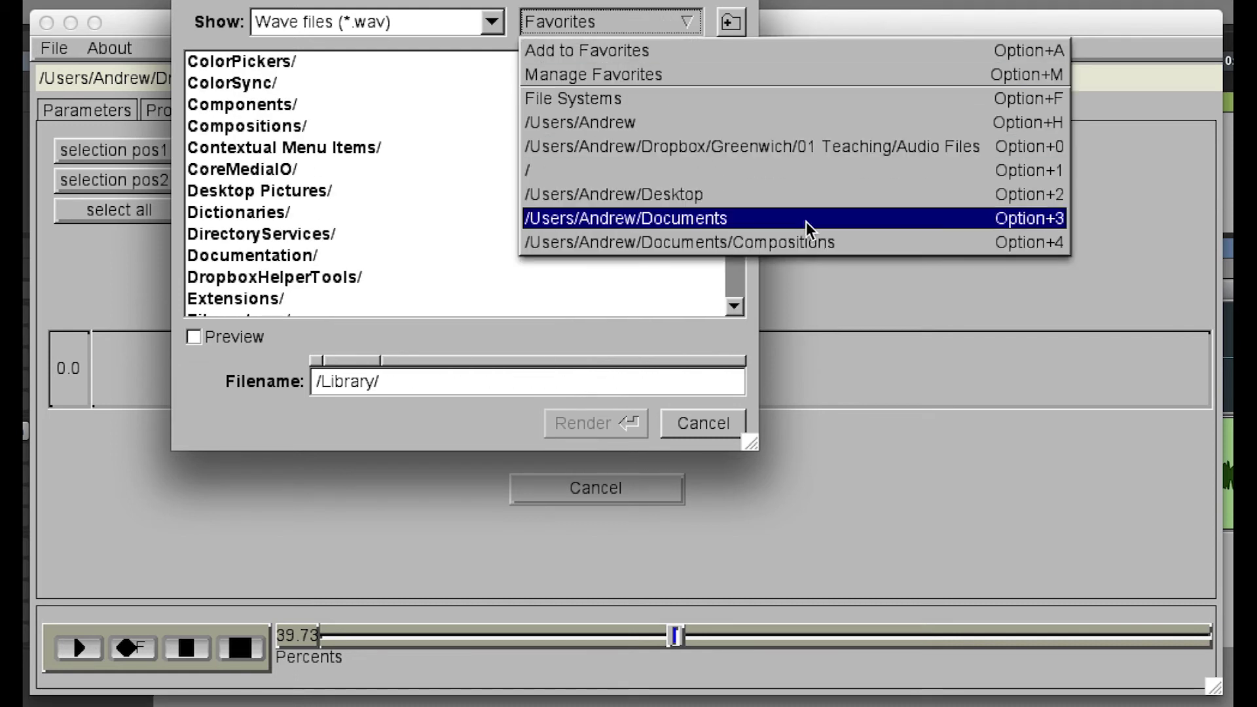
{"action": "left_click", "coordinate": [829, 146]}
Step: Create a 'Stretched Sounds' folder and render the selection as 'My sound'
{"action": "left_click", "coordinate": [731, 22]}
{"action": "type", "text": "Stretched Sounds"}
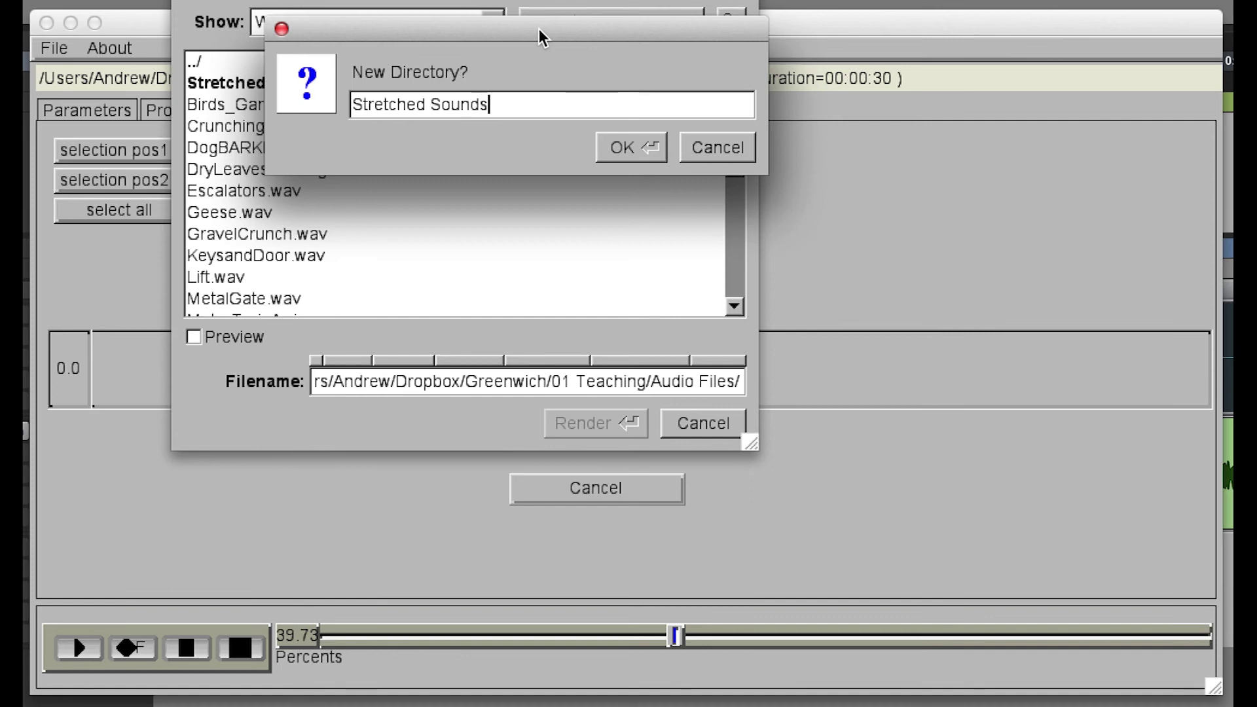
{"action": "left_click", "coordinate": [614, 148]}
{"action": "type", "text": "My sound"}
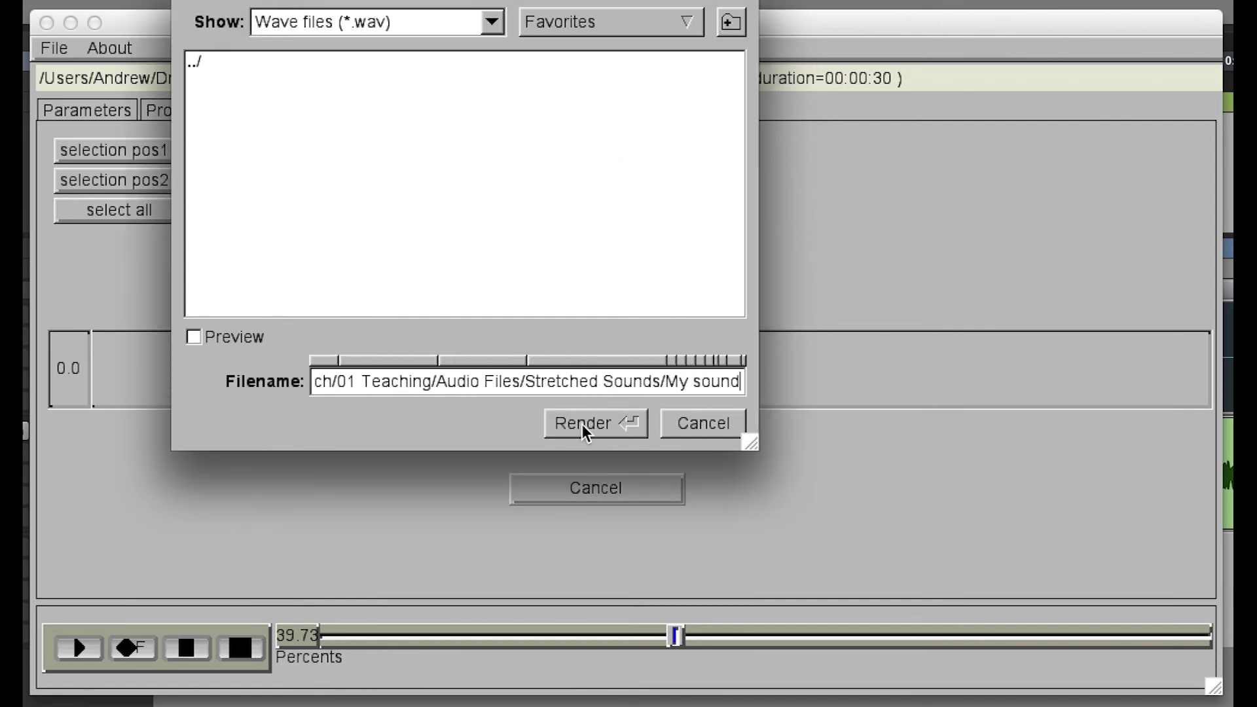
{"action": "left_click", "coordinate": [582, 423]}
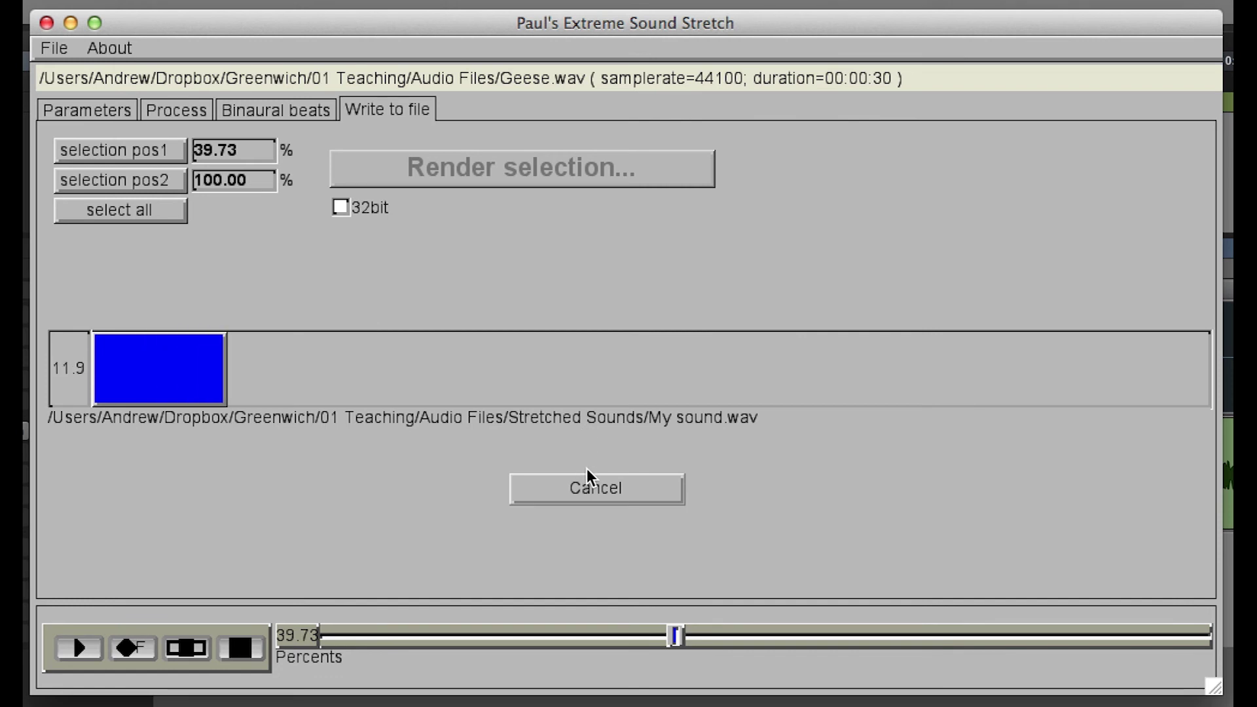